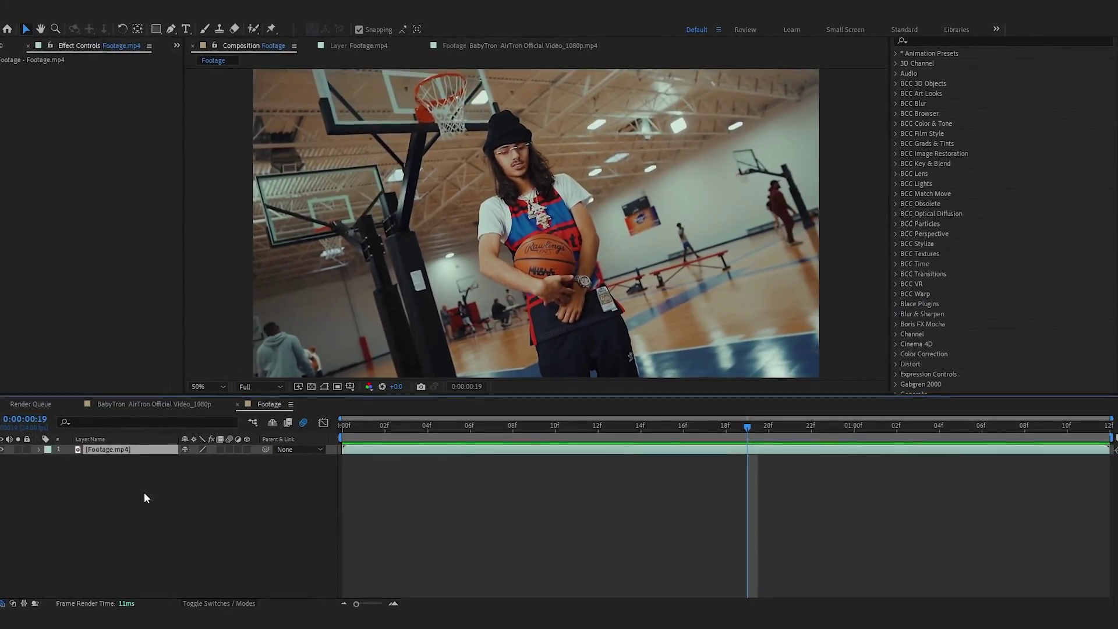
Scrub through the gym footage and park the playhead at frame 15
{"action": "left_click", "coordinate": [419, 430]}
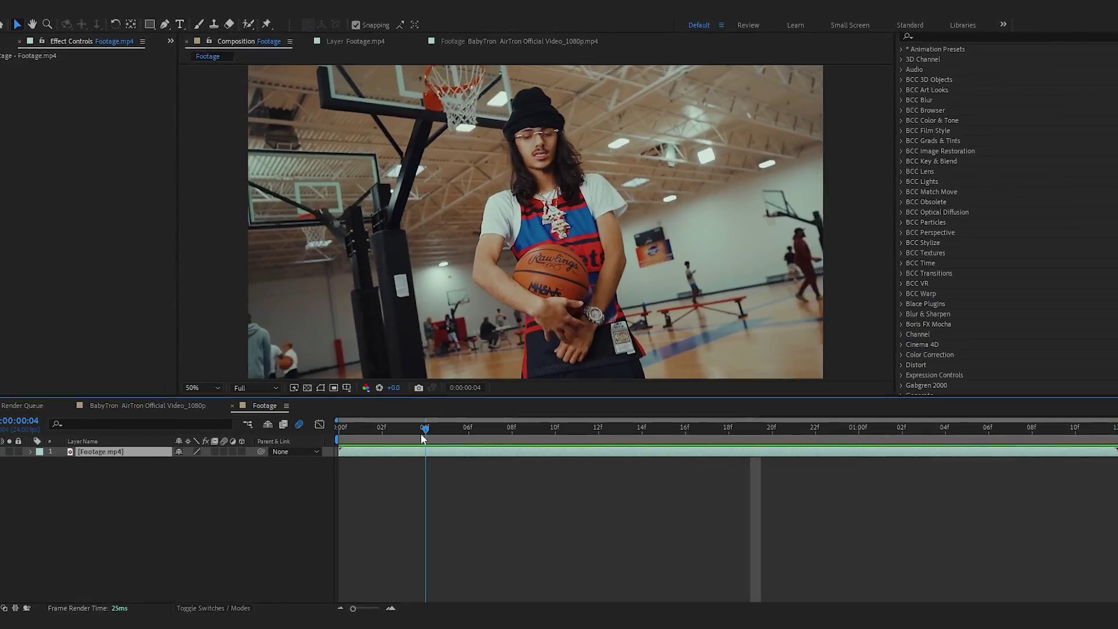
{"action": "left_click_drag", "start_coordinate": [417, 435], "coordinate": [952, 437]}
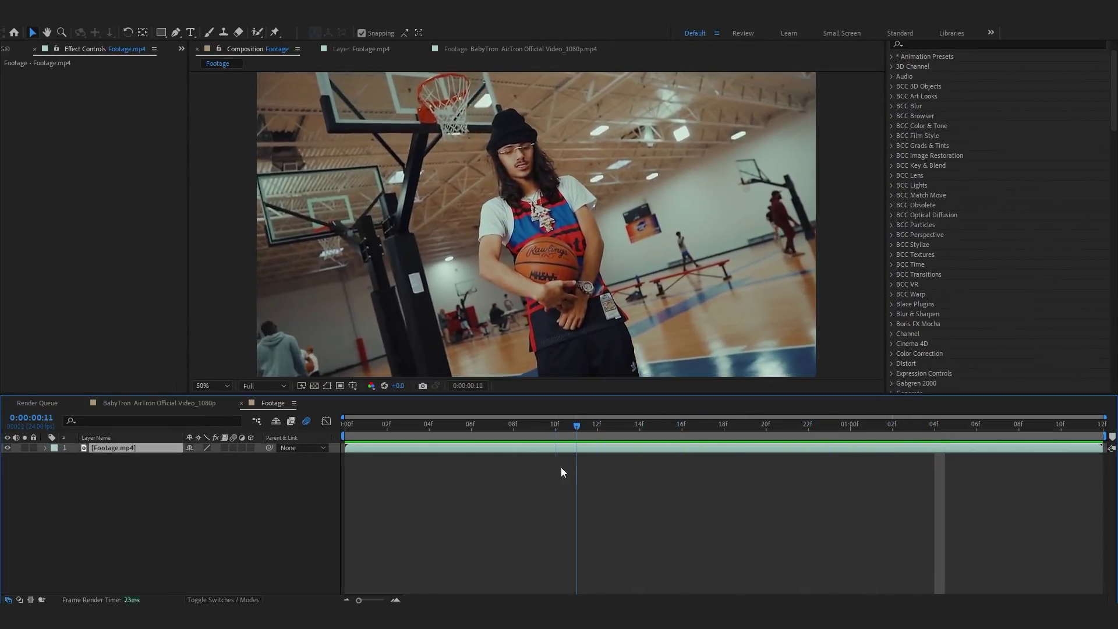
{"action": "left_click_drag", "start_coordinate": [552, 471], "coordinate": [664, 454]}
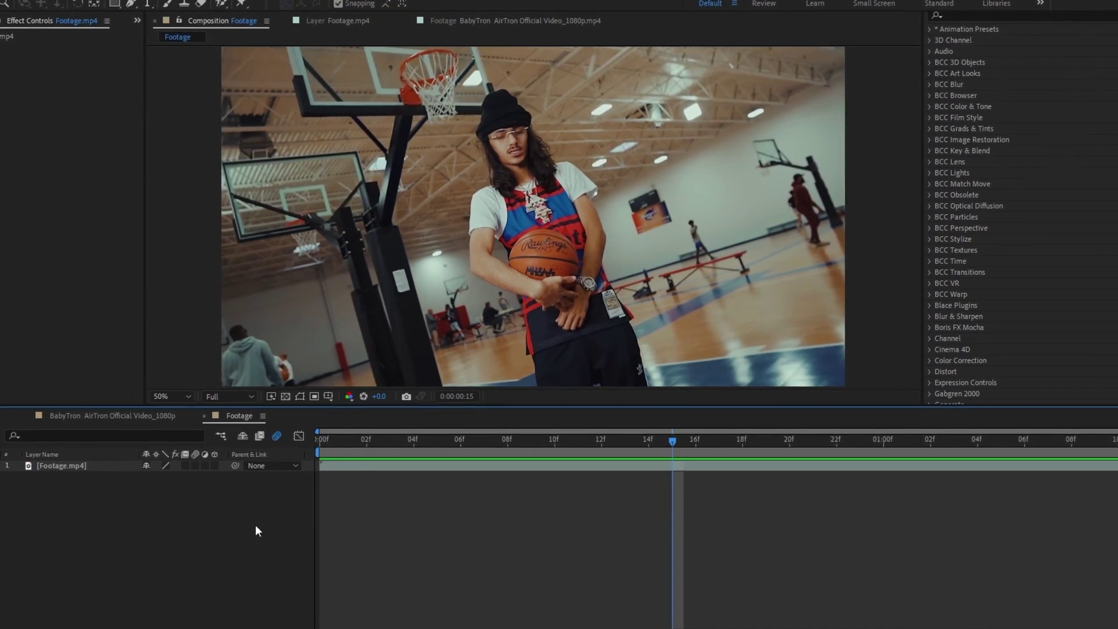
Create a new solid layer coloured pure red, hex FF0000
{"action": "key", "text": "ctrl+y"}
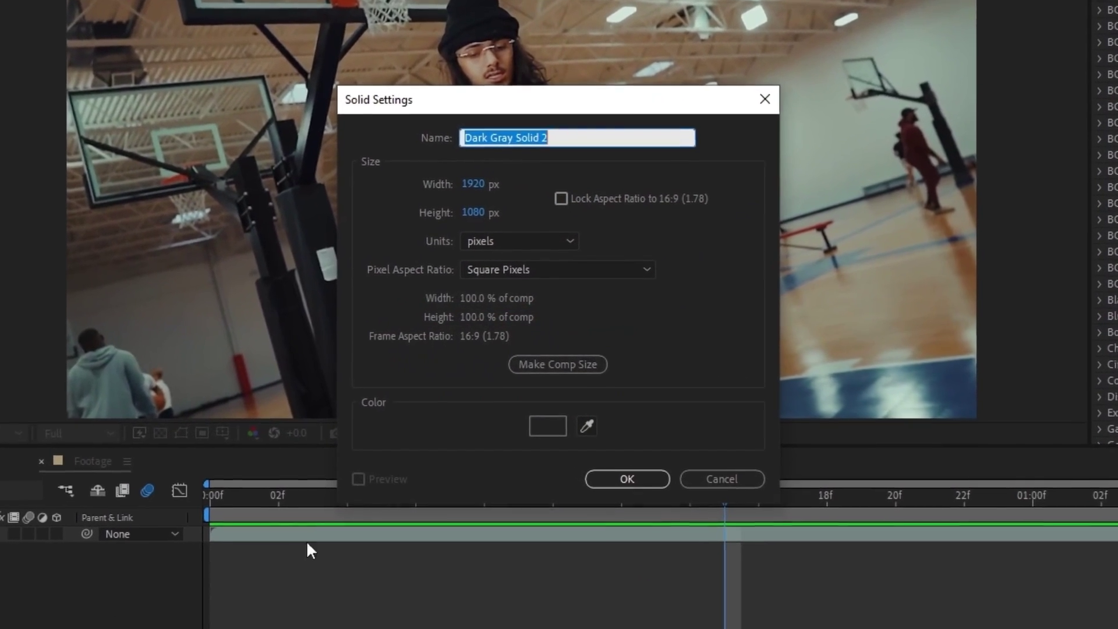
{"action": "left_click", "coordinate": [533, 431]}
{"action": "type", "text": "FF0000"}
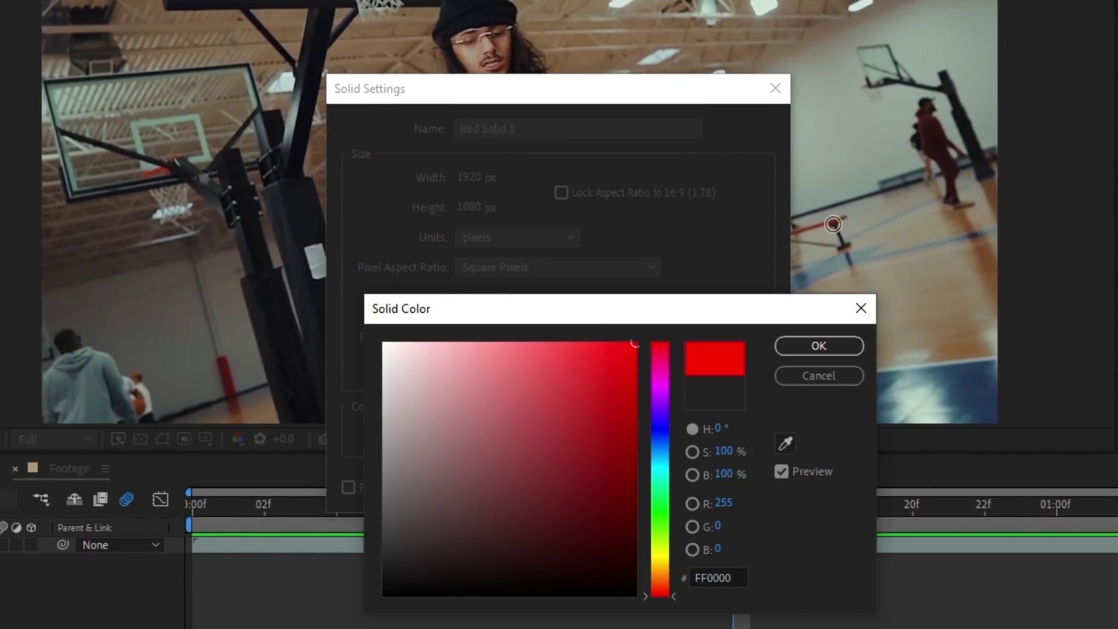
{"action": "left_click", "coordinate": [793, 352]}
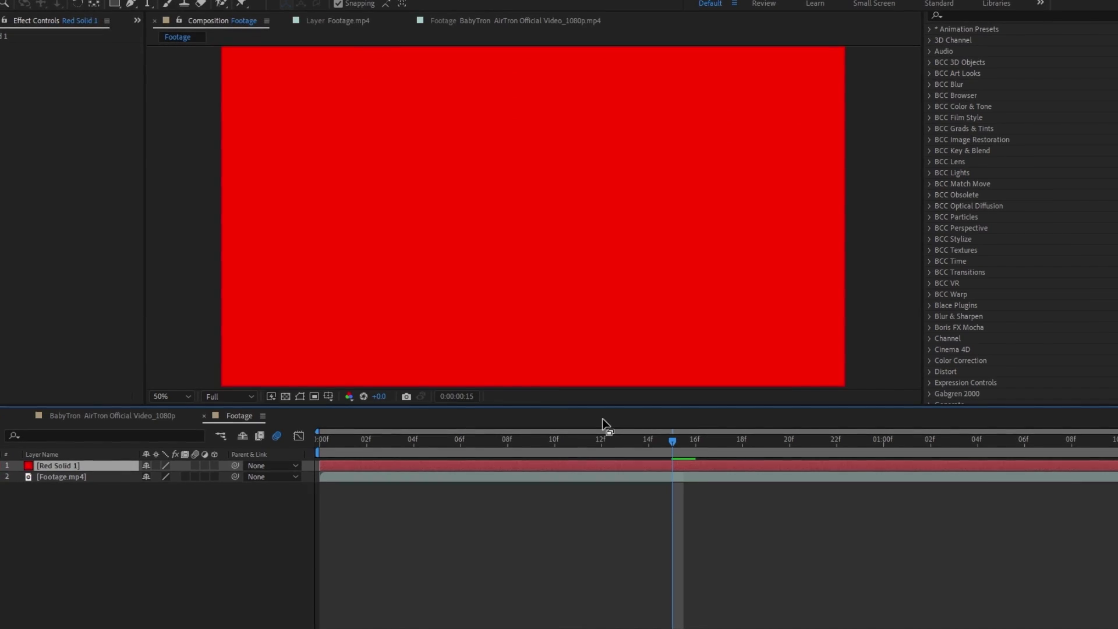
Apply the Element effect to Red Solid 1 by searching 'eleme'
{"action": "key", "text": "ctrl+space"}
{"action": "type", "text": "eleme"}
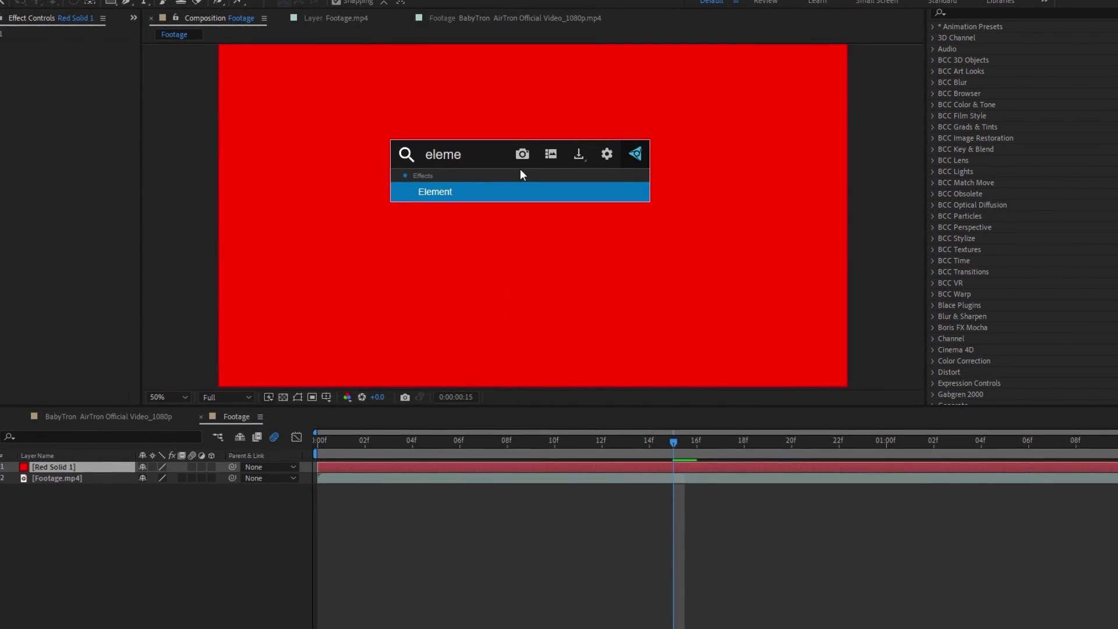
{"action": "key", "text": "Return"}
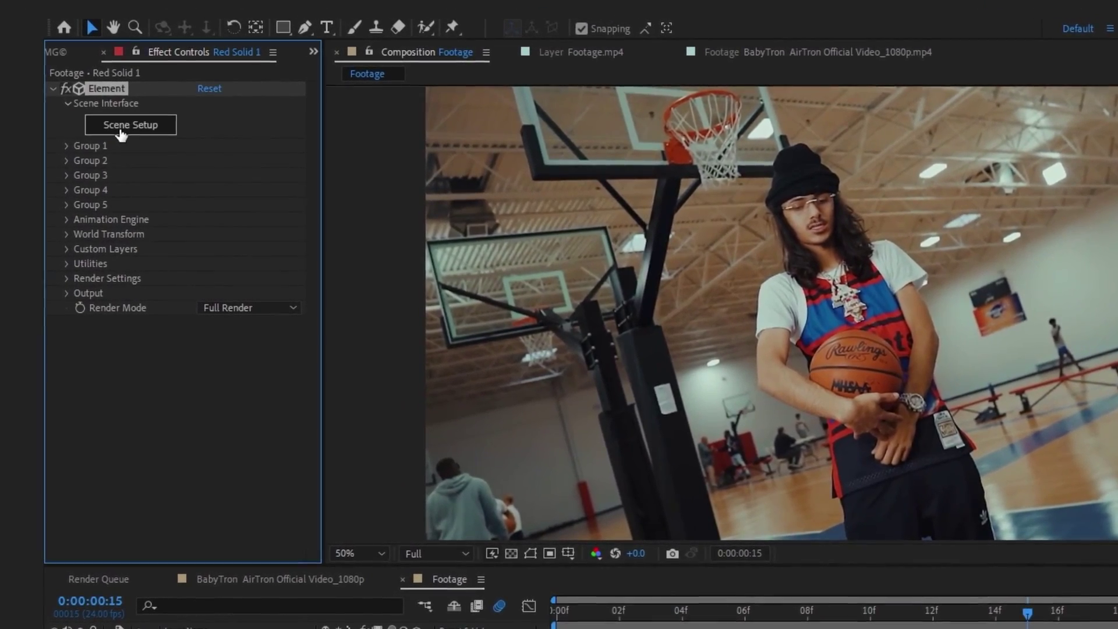
In Scene Setup, import BasketBall.obj from the Basketball Effect source folder
{"action": "left_click", "coordinate": [94, 116]}
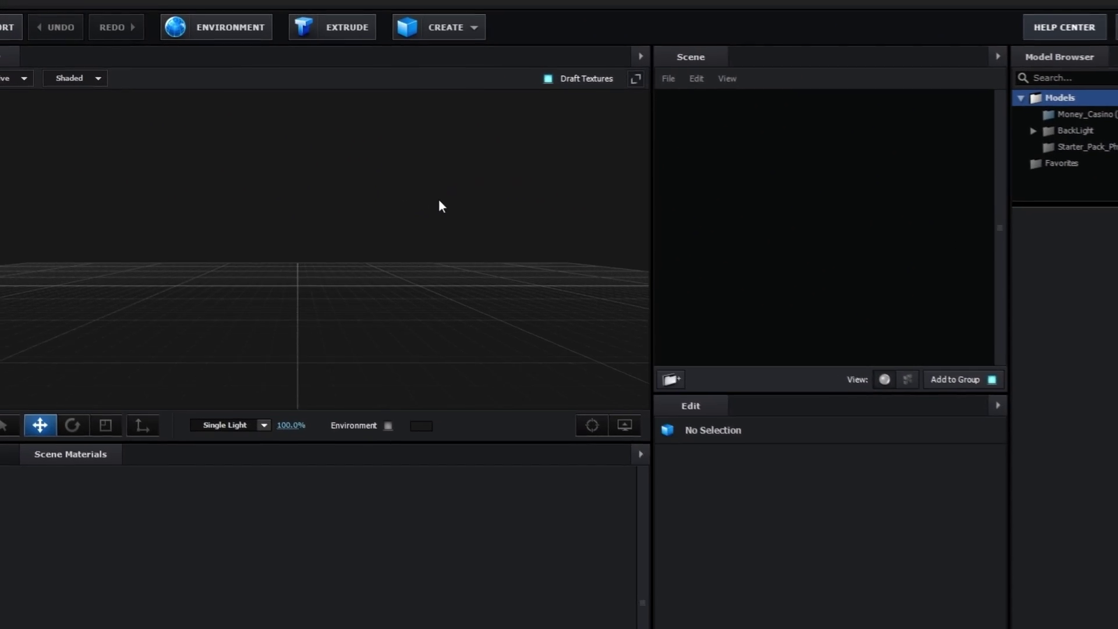
{"action": "left_click", "coordinate": [10, 32]}
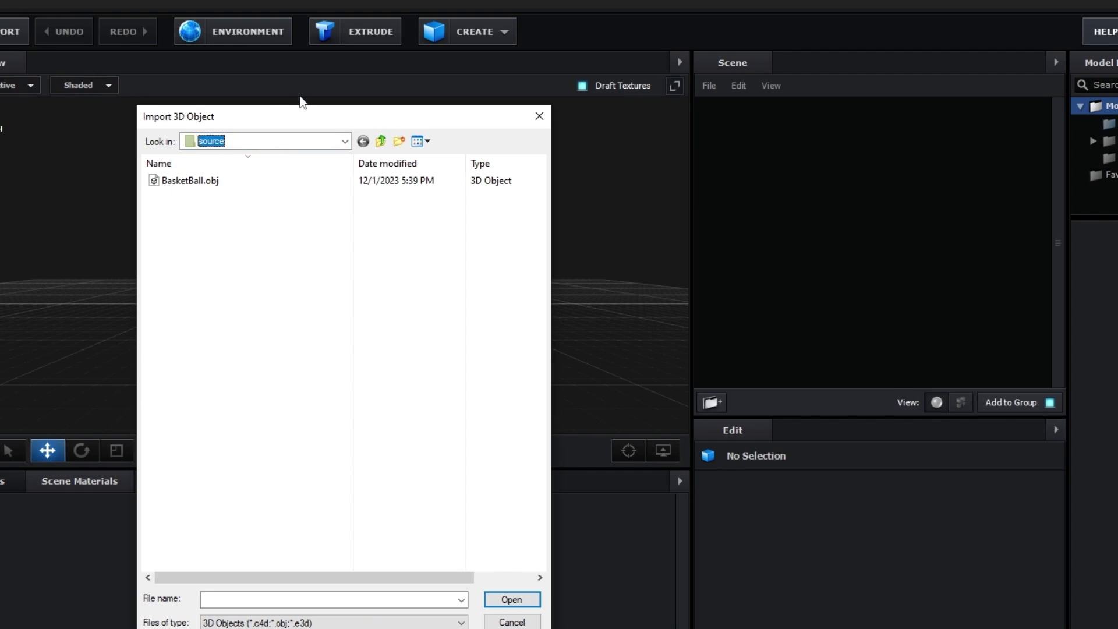
{"action": "left_click_drag", "start_coordinate": [317, 110], "coordinate": [571, 110]}
{"action": "left_click", "coordinate": [598, 142]}
{"action": "left_click", "coordinate": [483, 245]}
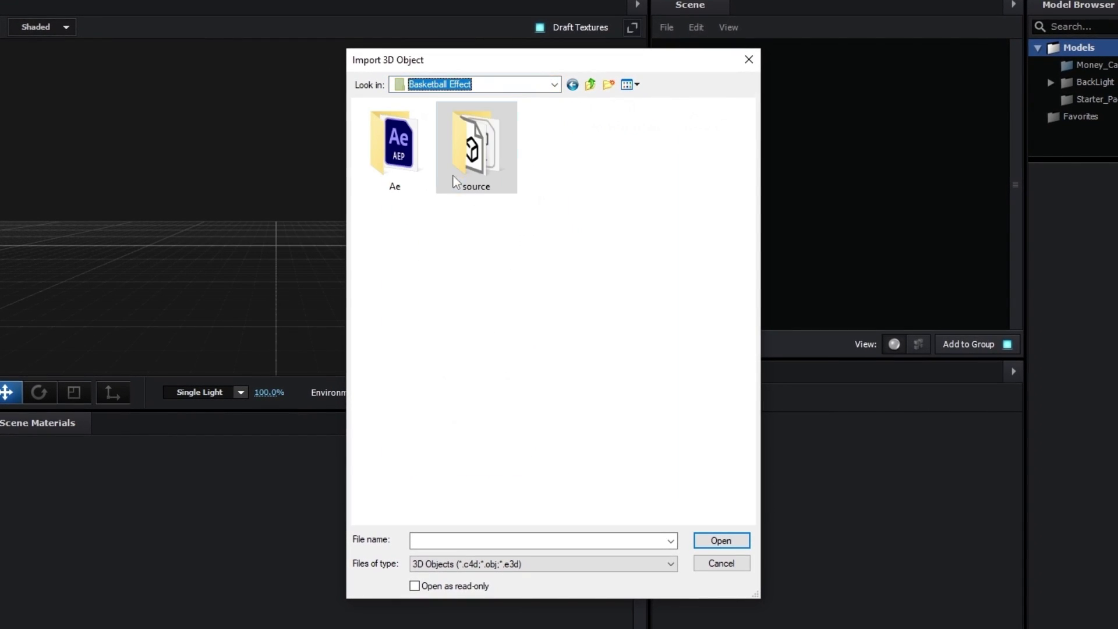
{"action": "double_click", "coordinate": [498, 158]}
{"action": "left_click", "coordinate": [439, 126]}
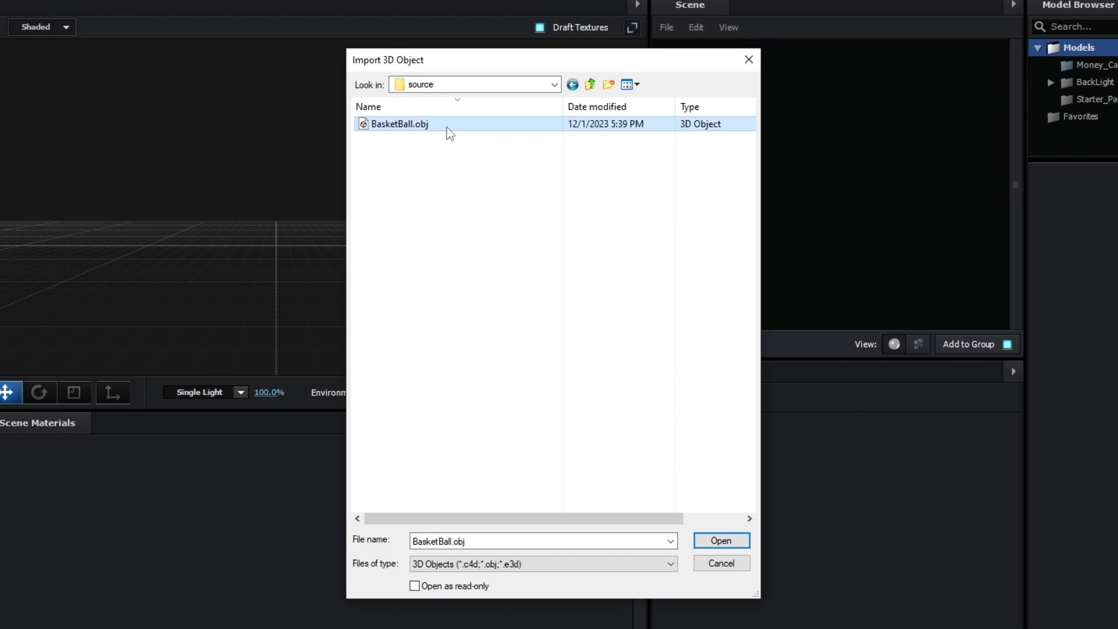
{"action": "left_click", "coordinate": [713, 546]}
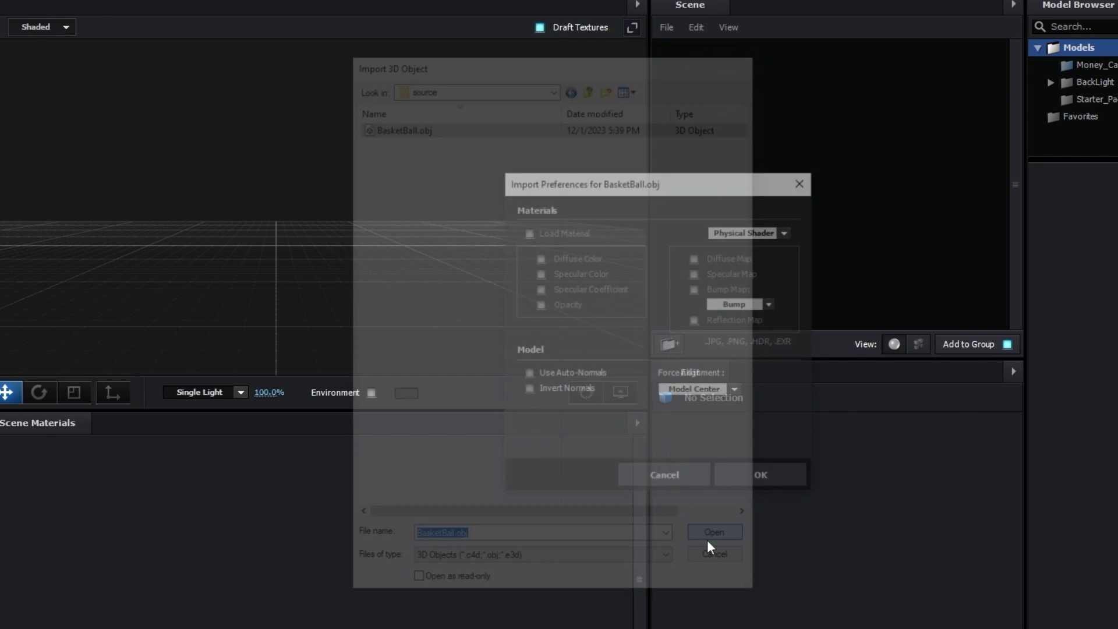
Accept the import preferences and tick Normalize Size so the basketball appears
{"action": "left_click", "coordinate": [747, 473]}
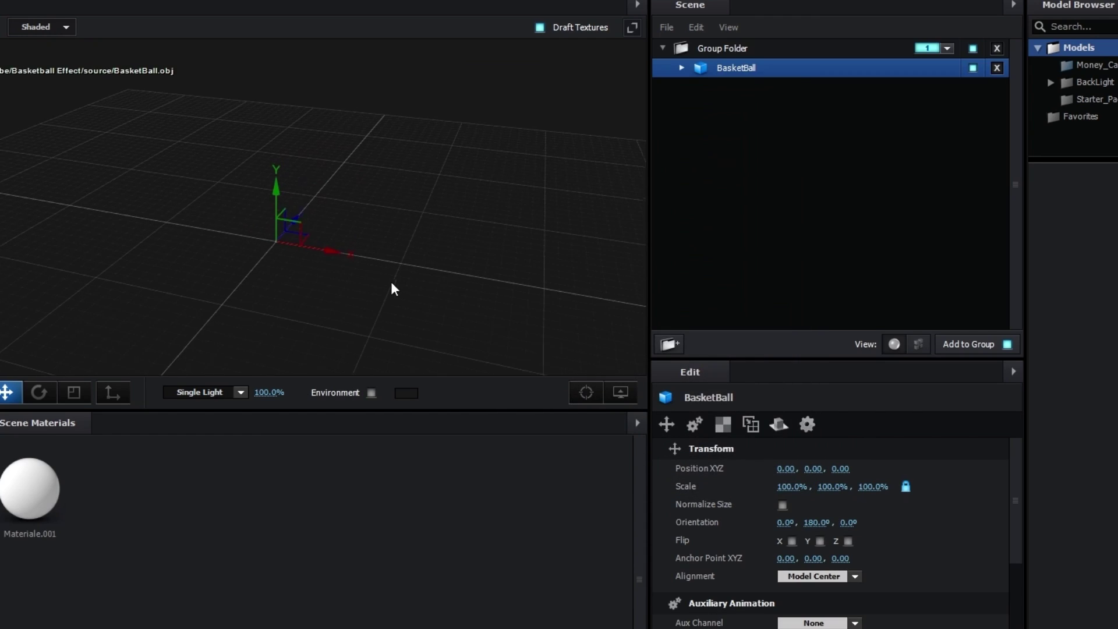
{"action": "left_click", "coordinate": [783, 504]}
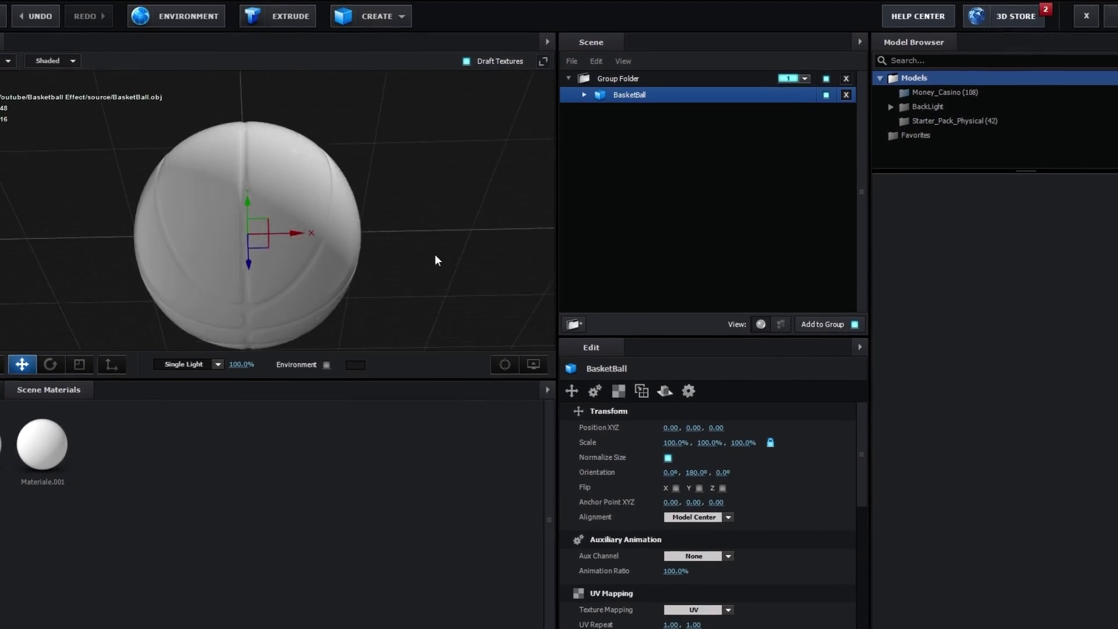
{"action": "left_click_drag", "start_coordinate": [434, 254], "coordinate": [487, 329]}
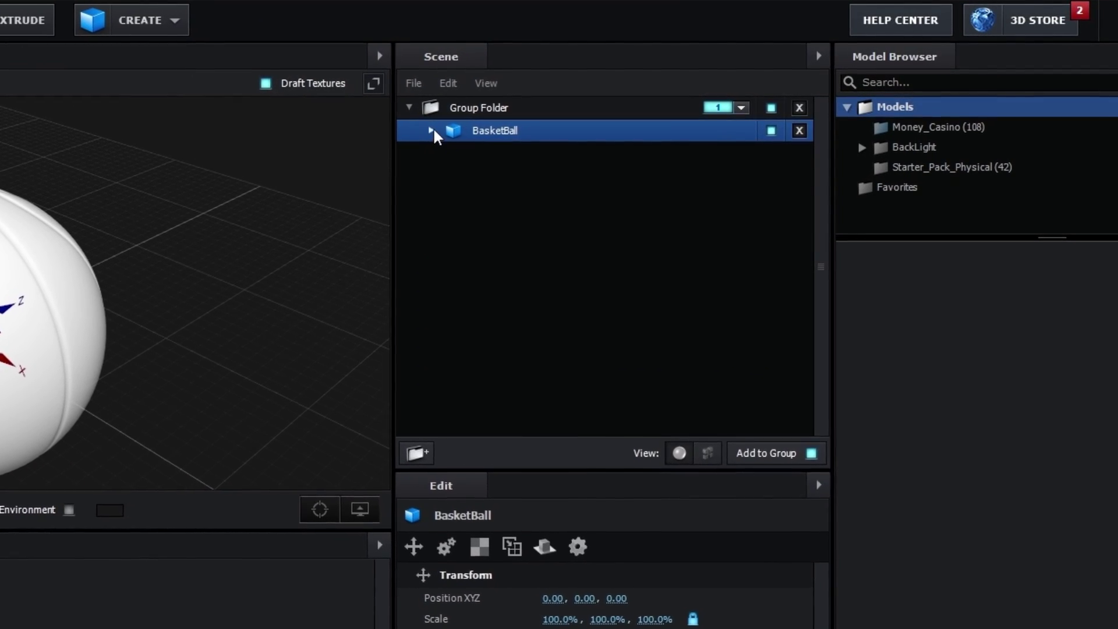
Identify the ball's Materiale and Materiale.001 seam materials by toggling their visibility
{"action": "left_click", "coordinate": [432, 131]}
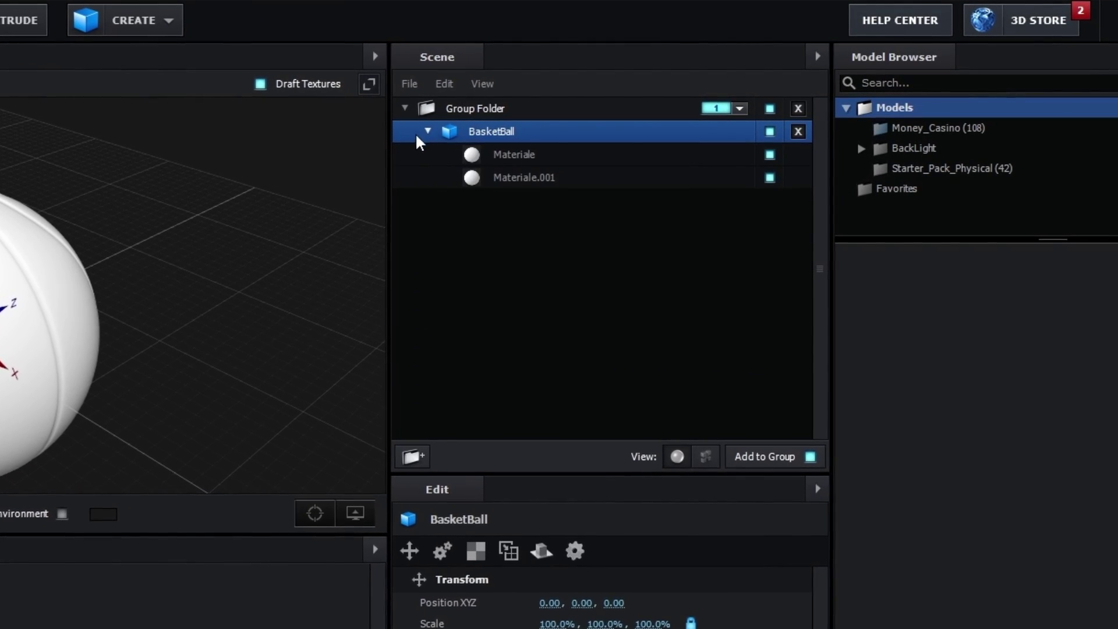
{"action": "left_click", "coordinate": [494, 153]}
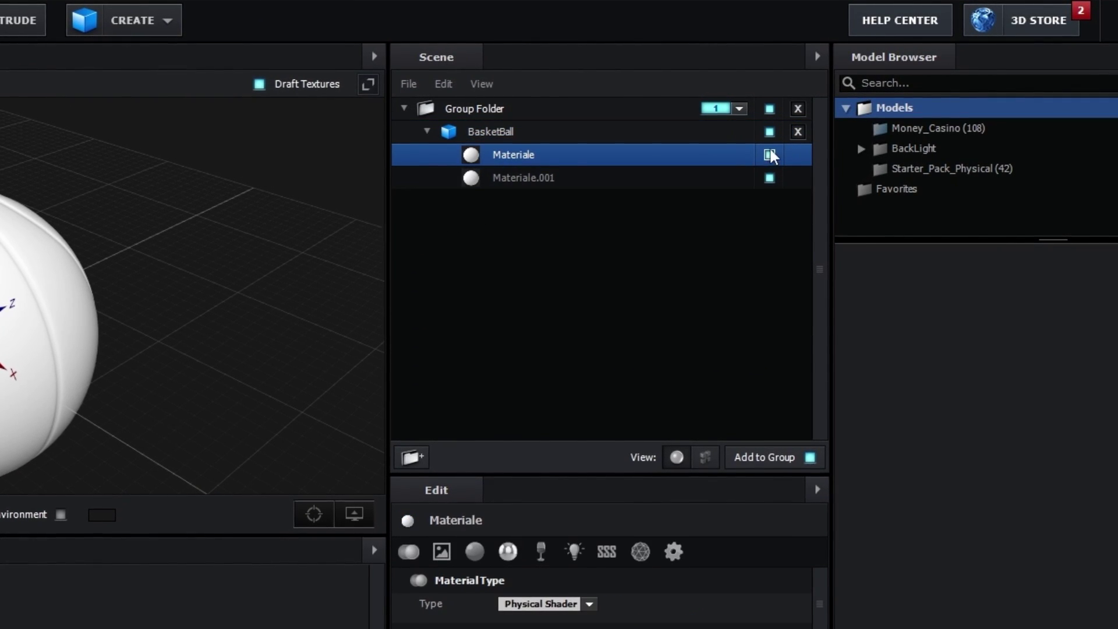
{"action": "left_click", "coordinate": [770, 155]}
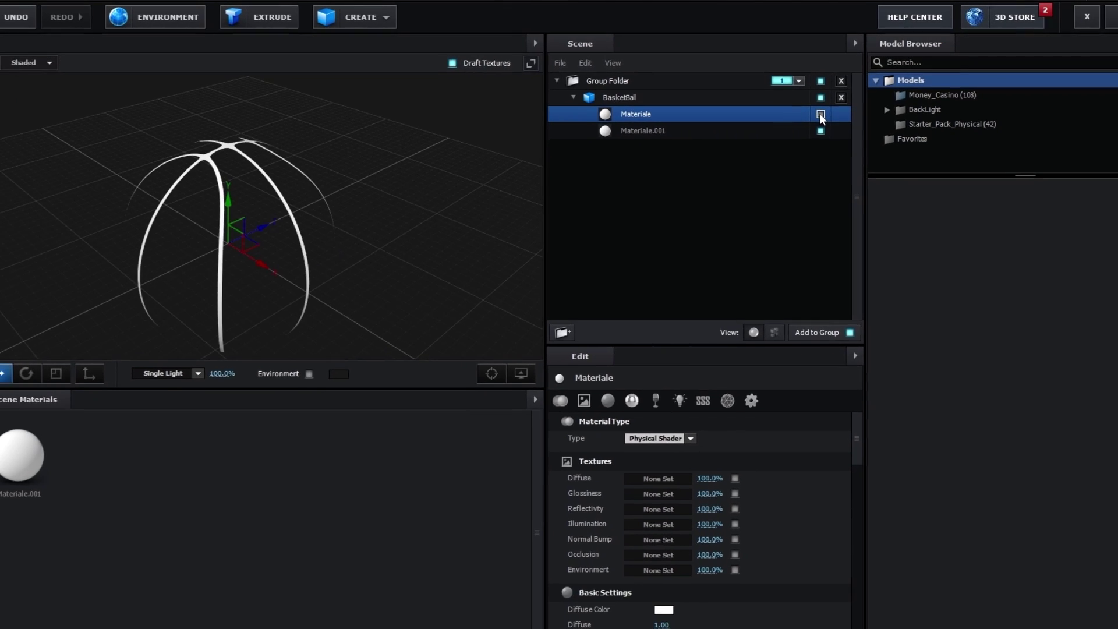
{"action": "left_click", "coordinate": [820, 115]}
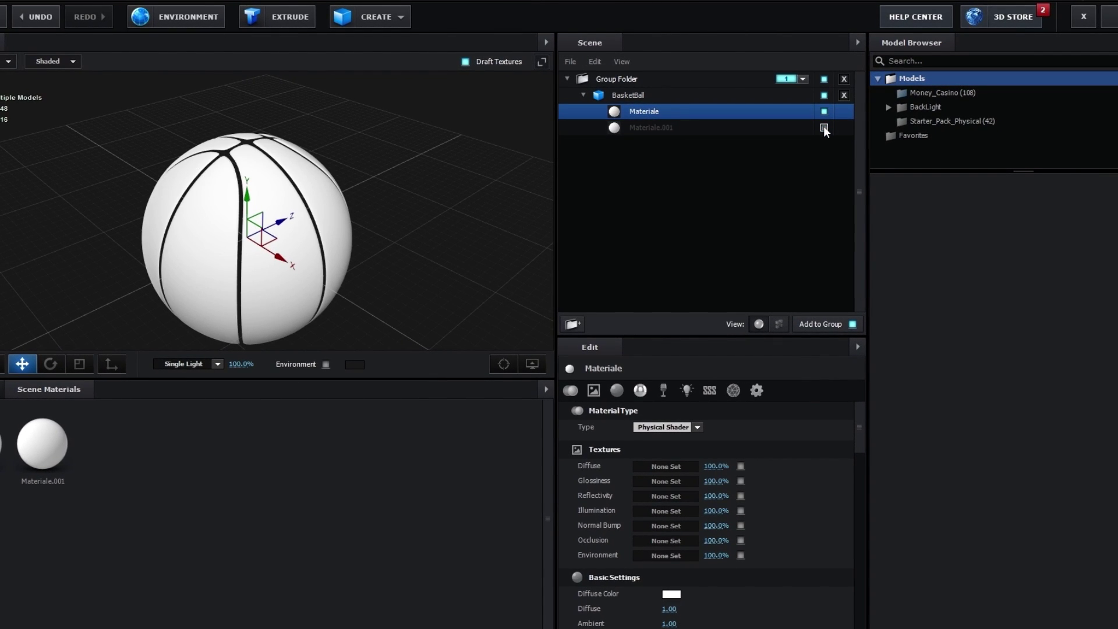
{"action": "left_click", "coordinate": [824, 127]}
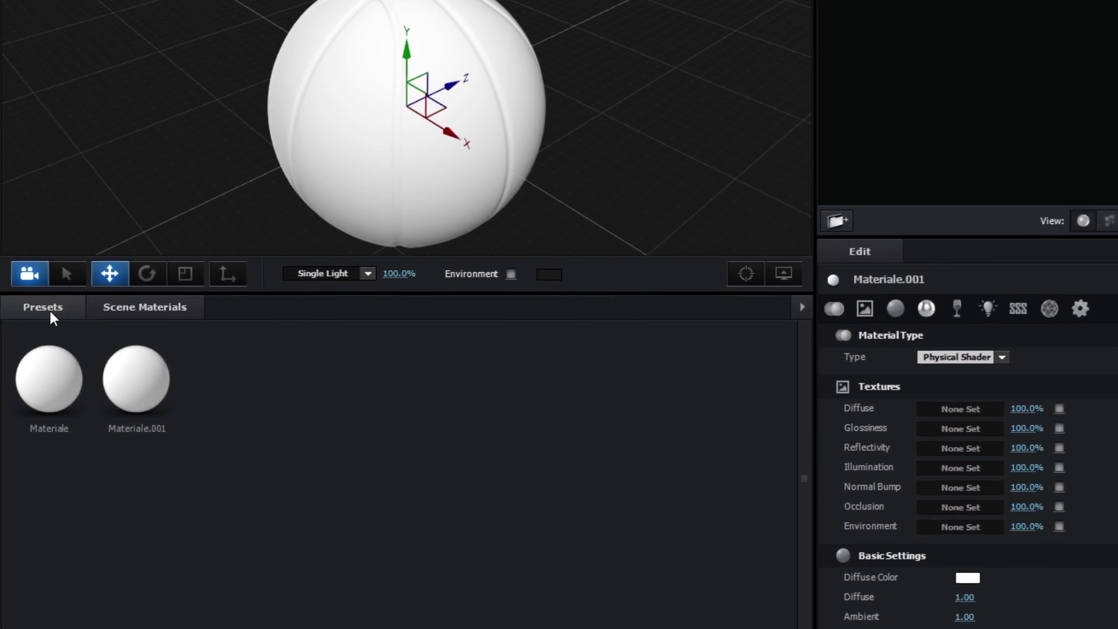
Apply Physical presets: Black_Gloss to the seams and Paint_Red to the ball surface
{"action": "left_click", "coordinate": [51, 312]}
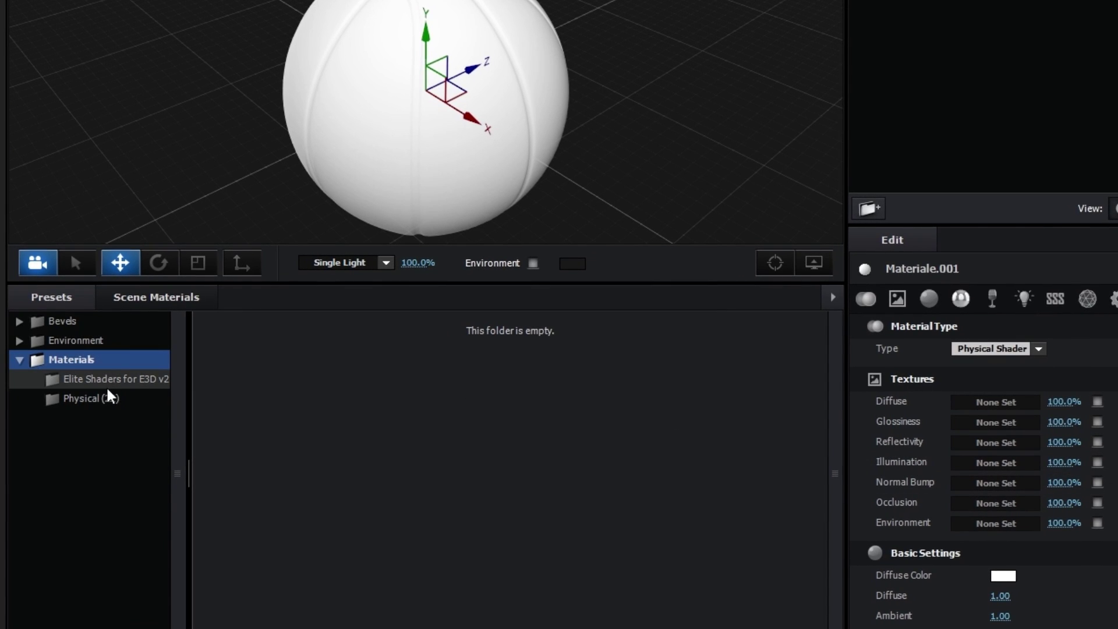
{"action": "left_click", "coordinate": [107, 393]}
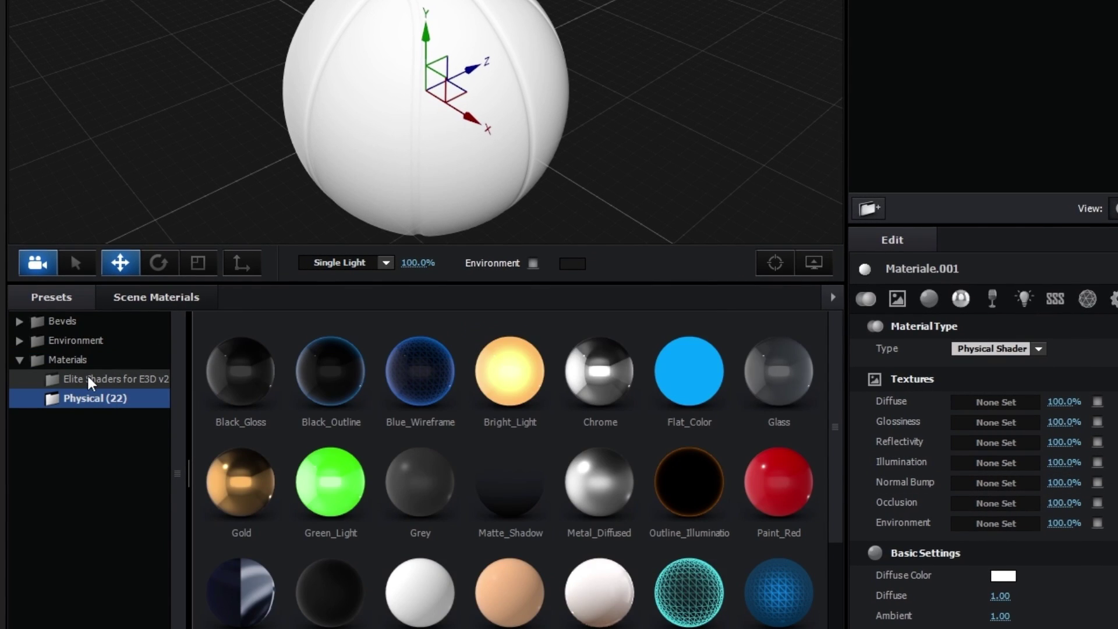
{"action": "left_click", "coordinate": [89, 382]}
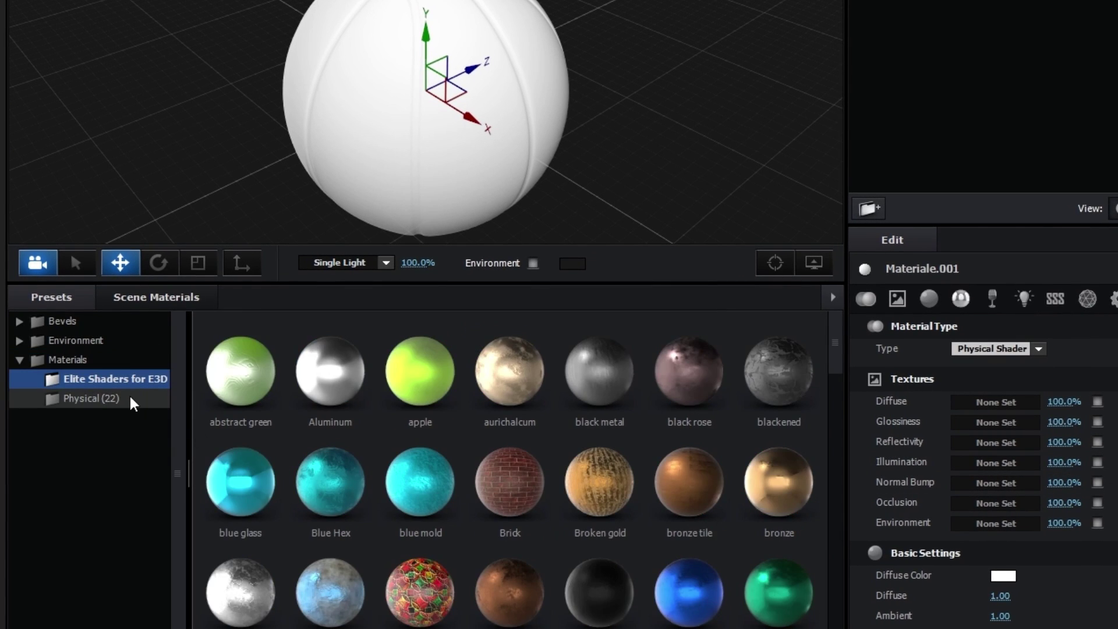
{"action": "left_click", "coordinate": [51, 399]}
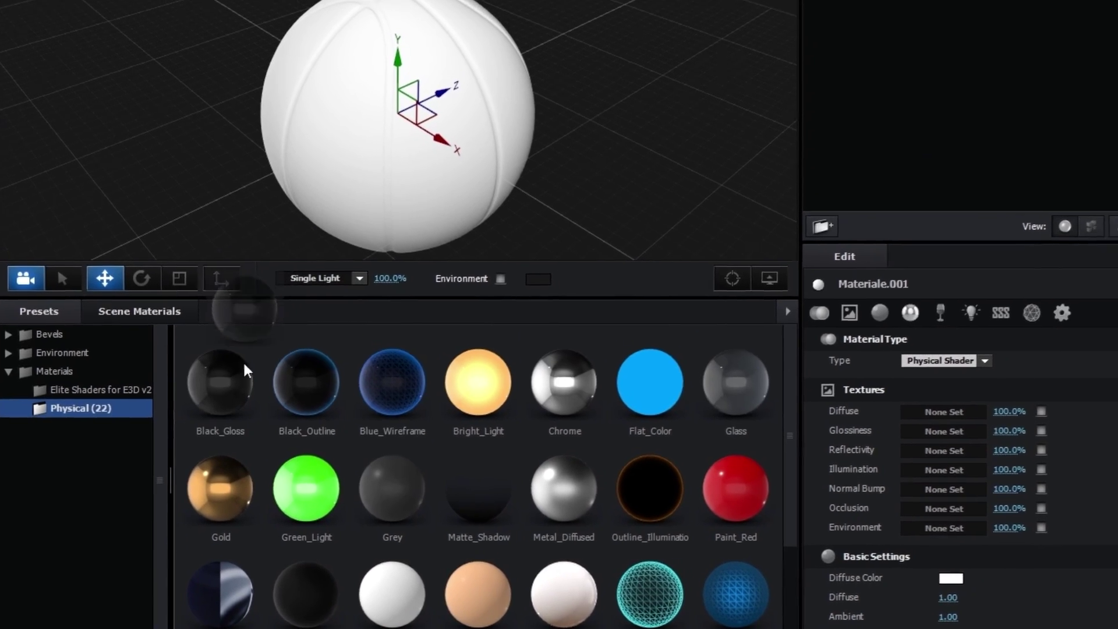
{"action": "left_click_drag", "start_coordinate": [245, 370], "coordinate": [916, 0]}
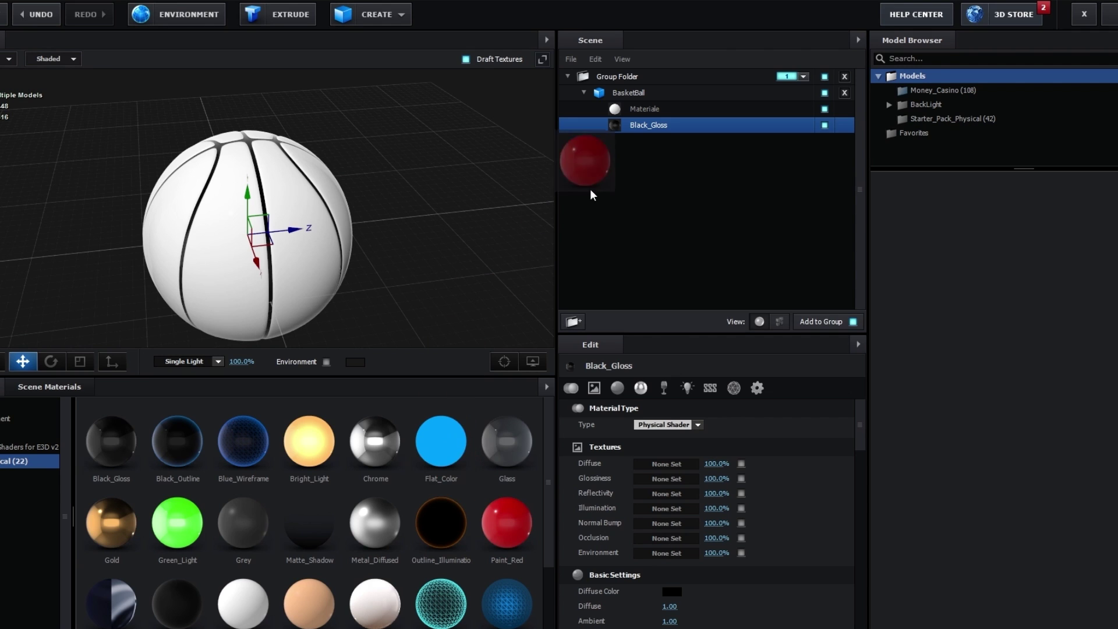
{"action": "left_click_drag", "start_coordinate": [648, 117], "coordinate": [646, 111]}
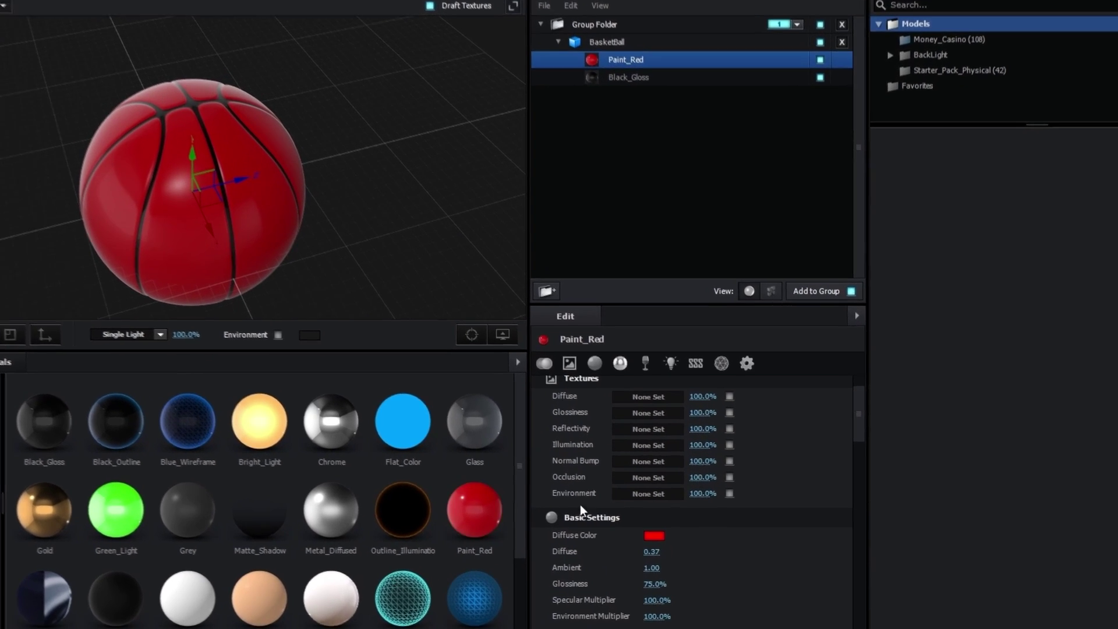
Change Paint_Red's Diffuse Color to orange FF8900 and view the ball from above
{"action": "scroll", "coordinate": [600, 513], "scroll_direction": "down", "scroll_amount": 3}
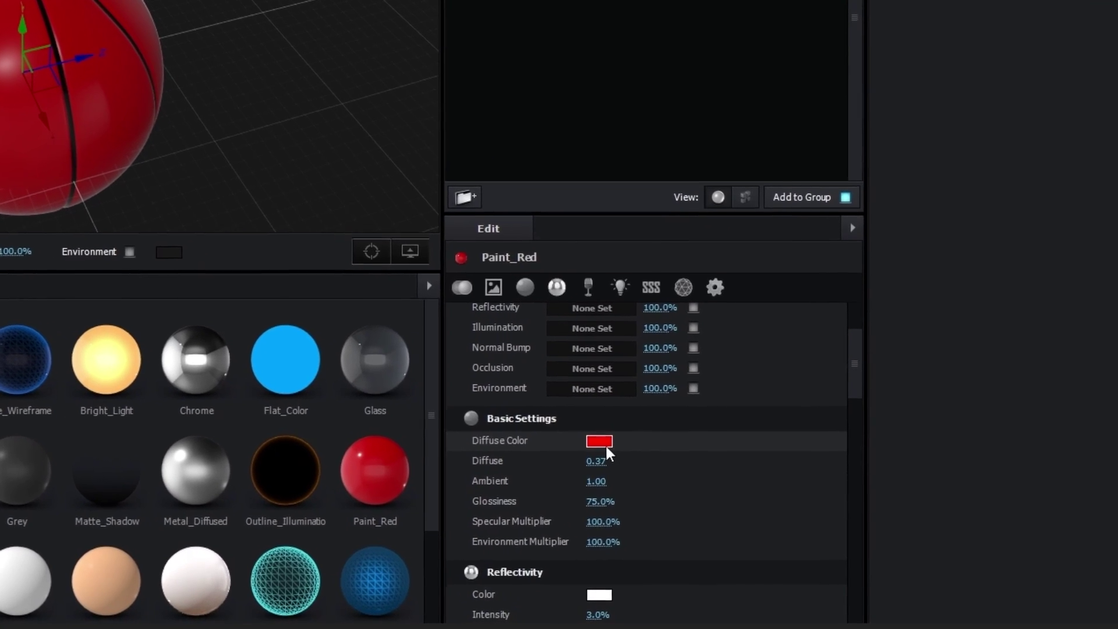
{"action": "left_click", "coordinate": [671, 499]}
{"action": "left_click_drag", "start_coordinate": [683, 373], "coordinate": [696, 558]}
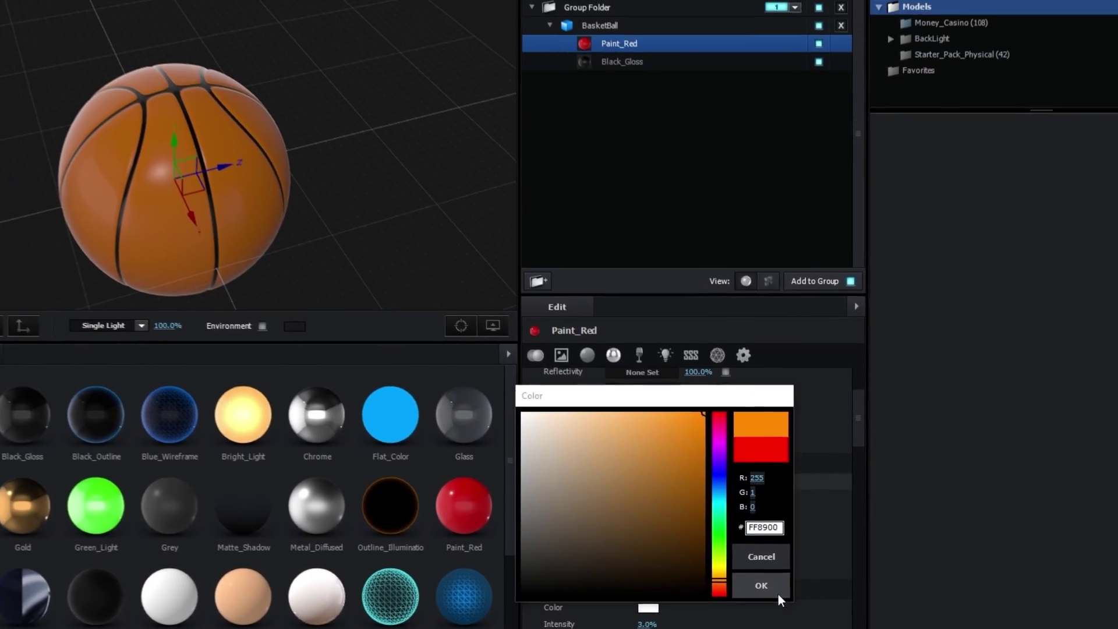
{"action": "left_click", "coordinate": [745, 574]}
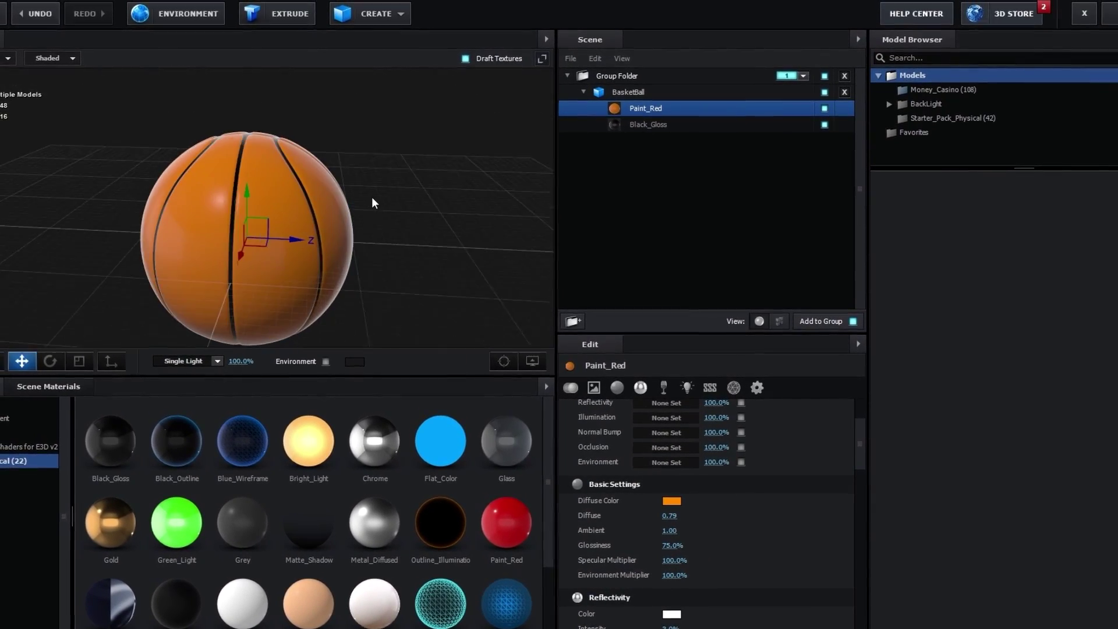
{"action": "scroll", "coordinate": [372, 201], "scroll_direction": "down", "scroll_amount": 3}
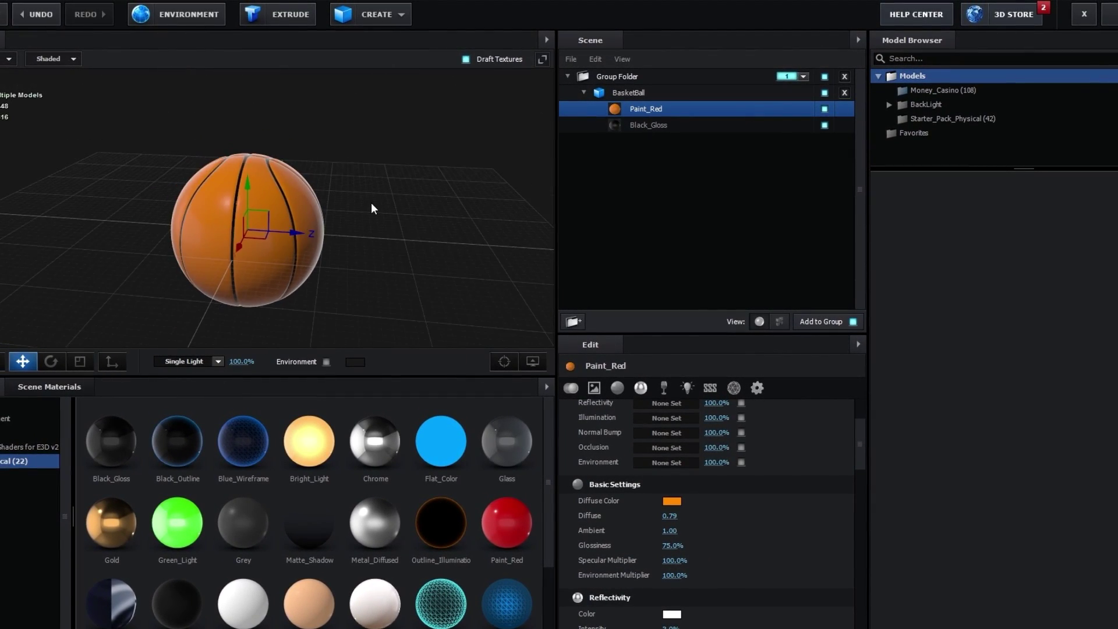
{"action": "mouse_move", "coordinate": [373, 201]}
{"action": "left_mouse_down"}
{"action": "mouse_move", "coordinate": [425, 250]}
{"action": "mouse_move", "coordinate": [380, 218]}
{"action": "left_mouse_up"}
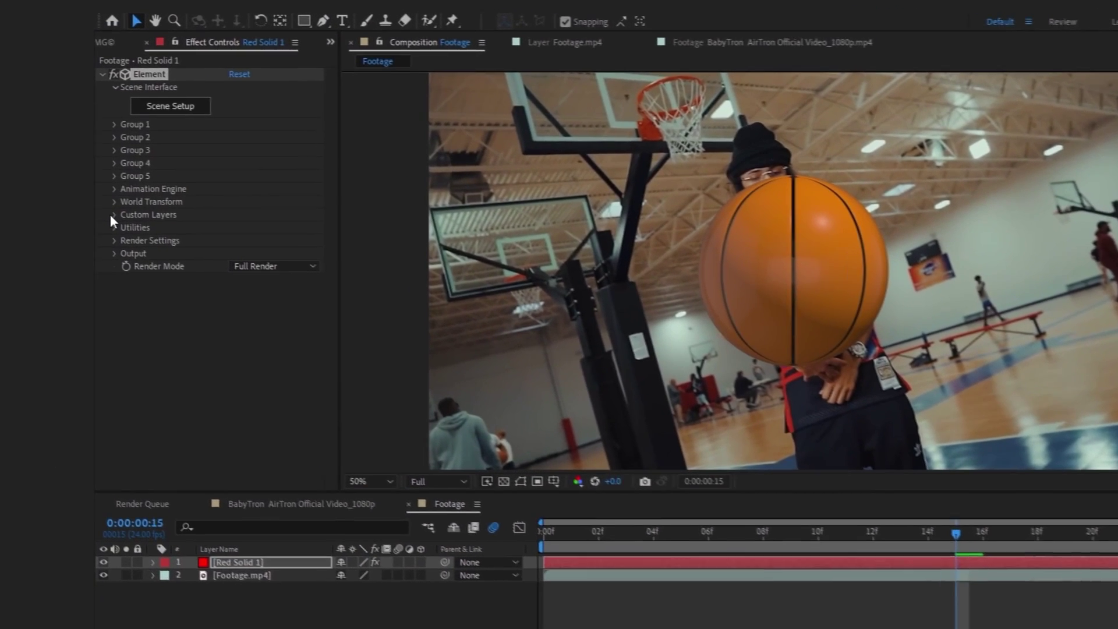
Set Custom Texture Maps Layer 1 to Footage.mp4 in the Element effect's Custom Layers
{"action": "left_click", "coordinate": [112, 215]}
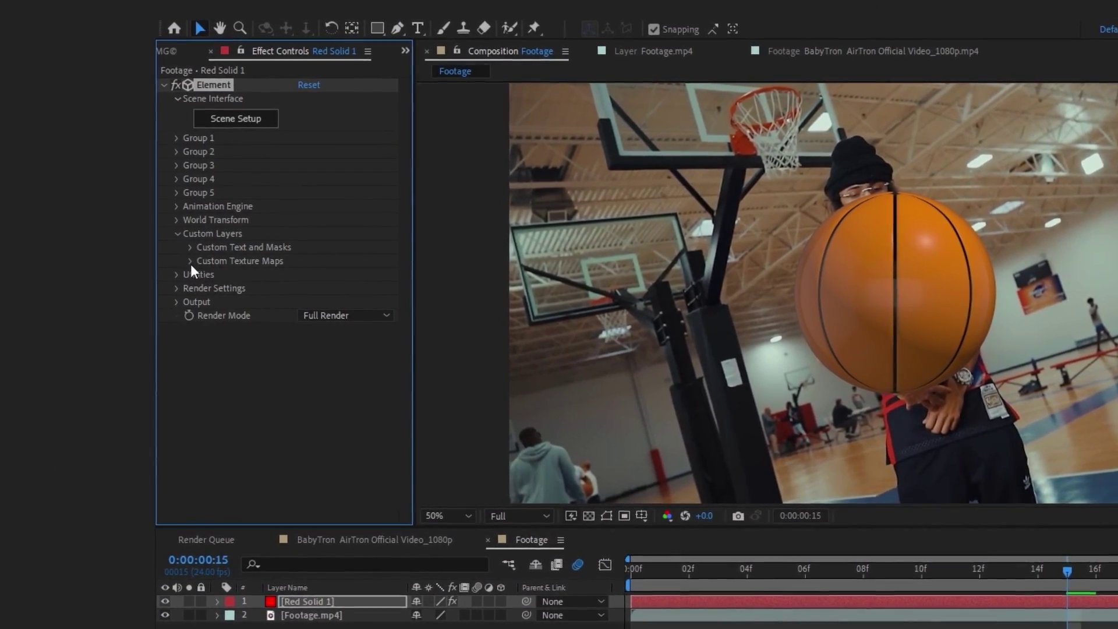
{"action": "left_click", "coordinate": [190, 263]}
{"action": "left_click", "coordinate": [333, 245]}
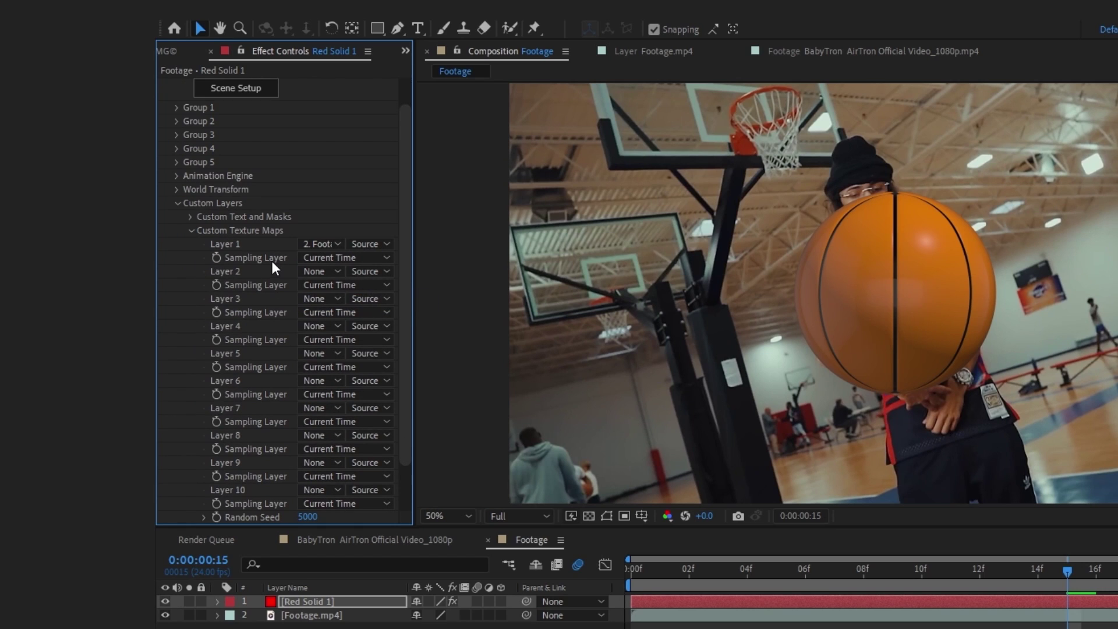
{"action": "scroll", "coordinate": [256, 192], "scroll_direction": "up", "scroll_amount": 2}
{"action": "left_click", "coordinate": [228, 119]}
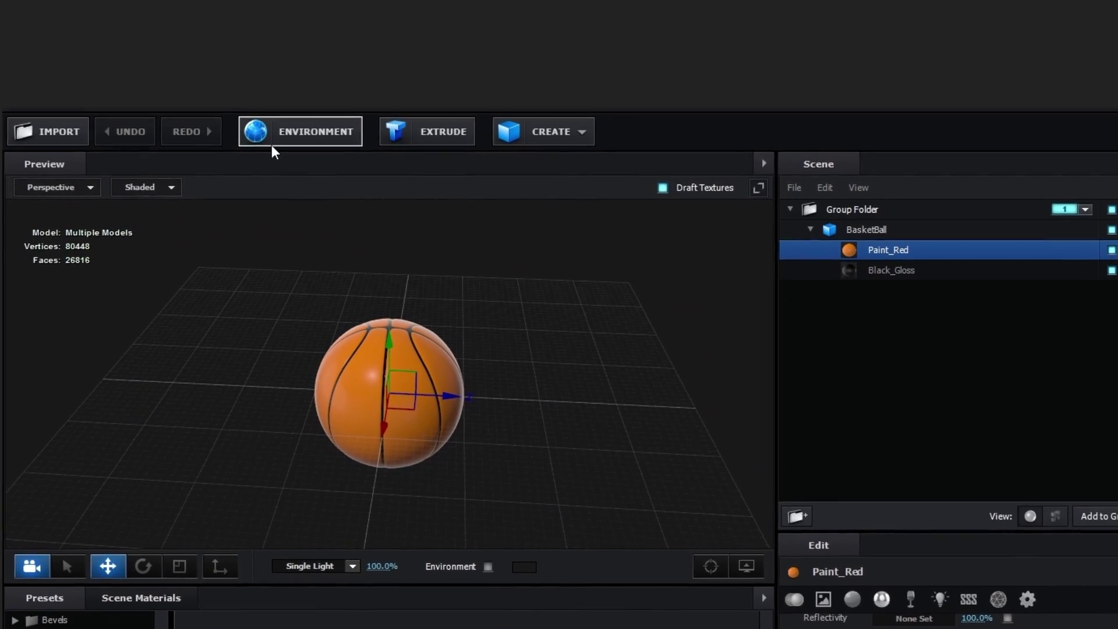
Set the environment texture to Custom Layer 1 [Footage.mp4] and preview it around the ball
{"action": "left_click", "coordinate": [271, 144]}
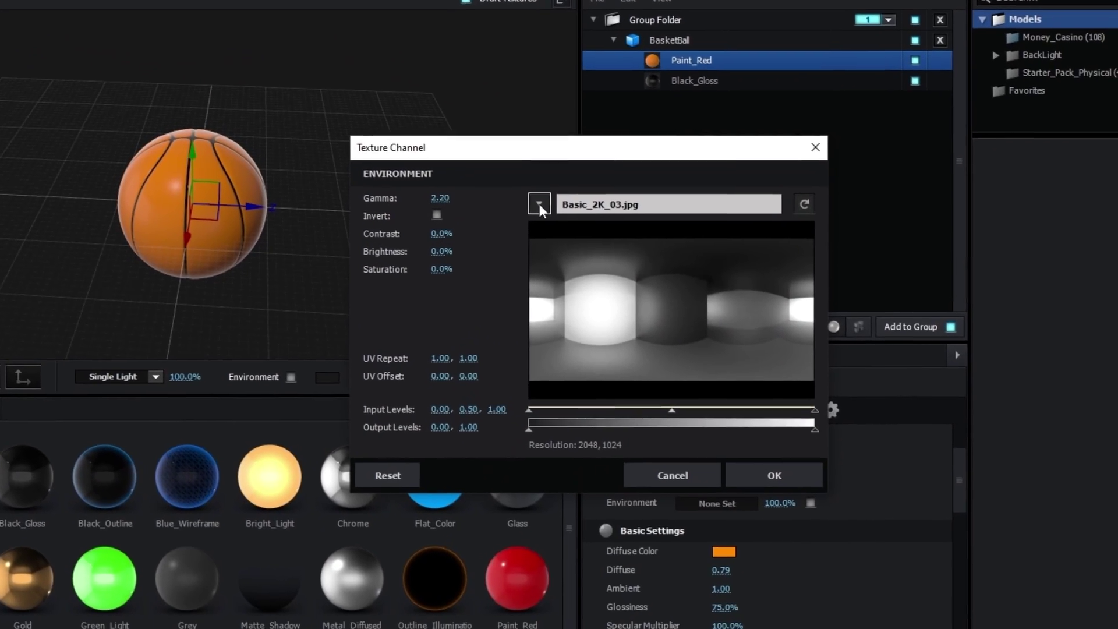
{"action": "left_click", "coordinate": [732, 392]}
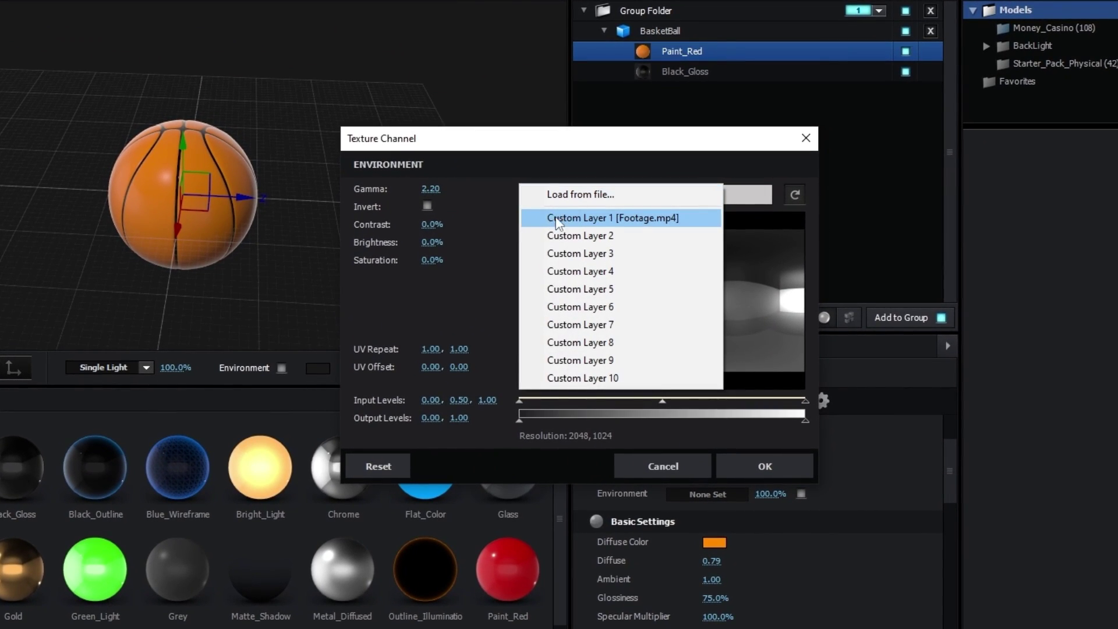
{"action": "left_click", "coordinate": [631, 218]}
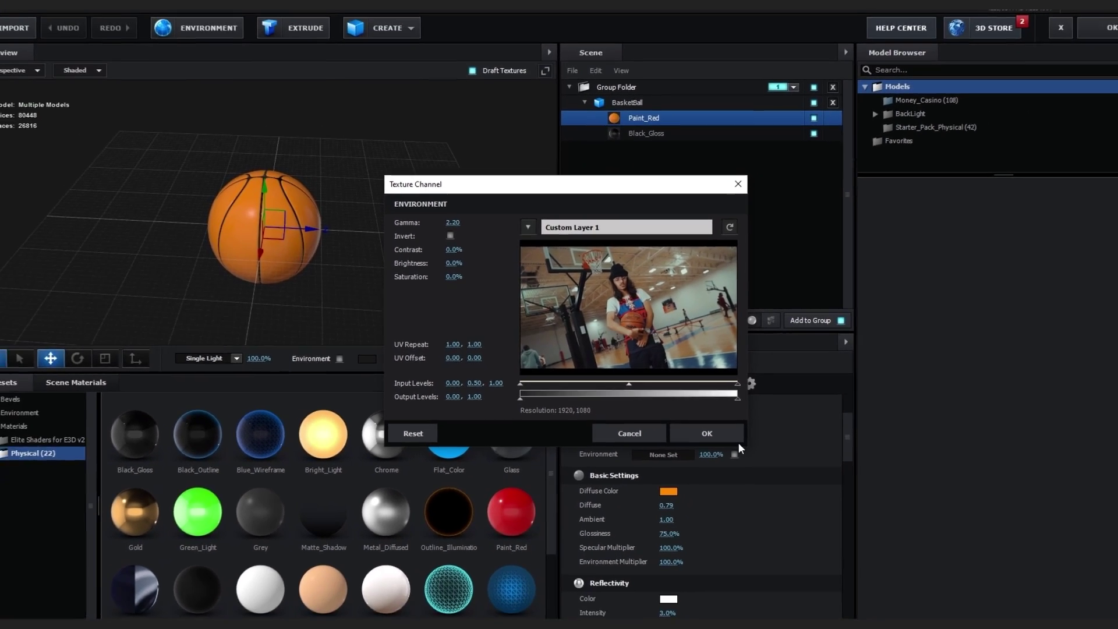
{"action": "left_click", "coordinate": [765, 466]}
{"action": "left_click", "coordinate": [348, 357]}
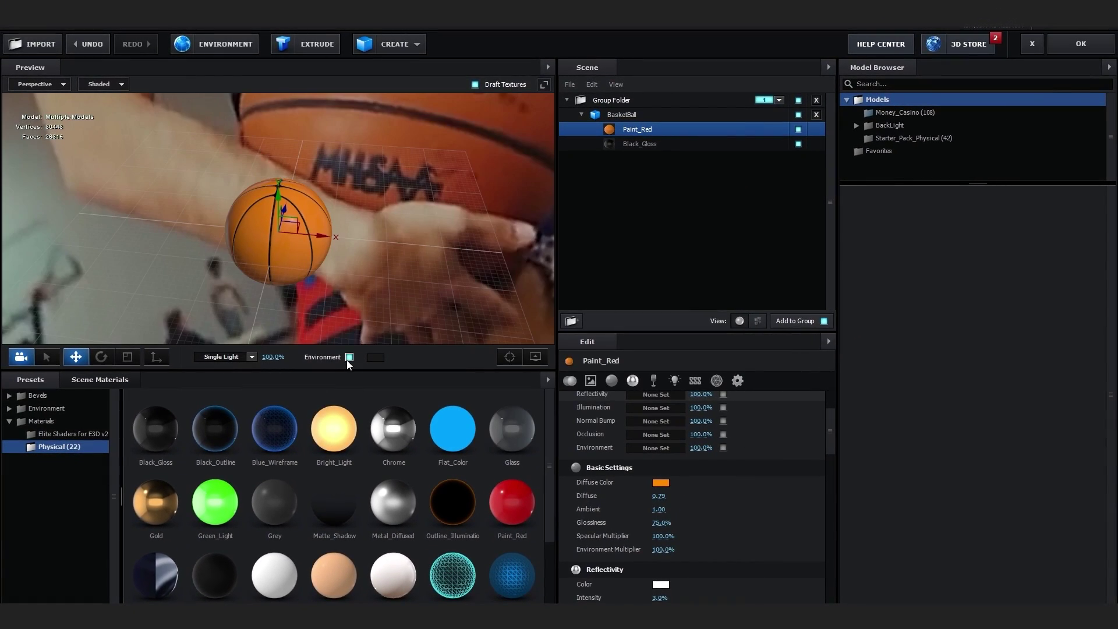
{"action": "left_click_drag", "start_coordinate": [356, 257], "coordinate": [163, 310]}
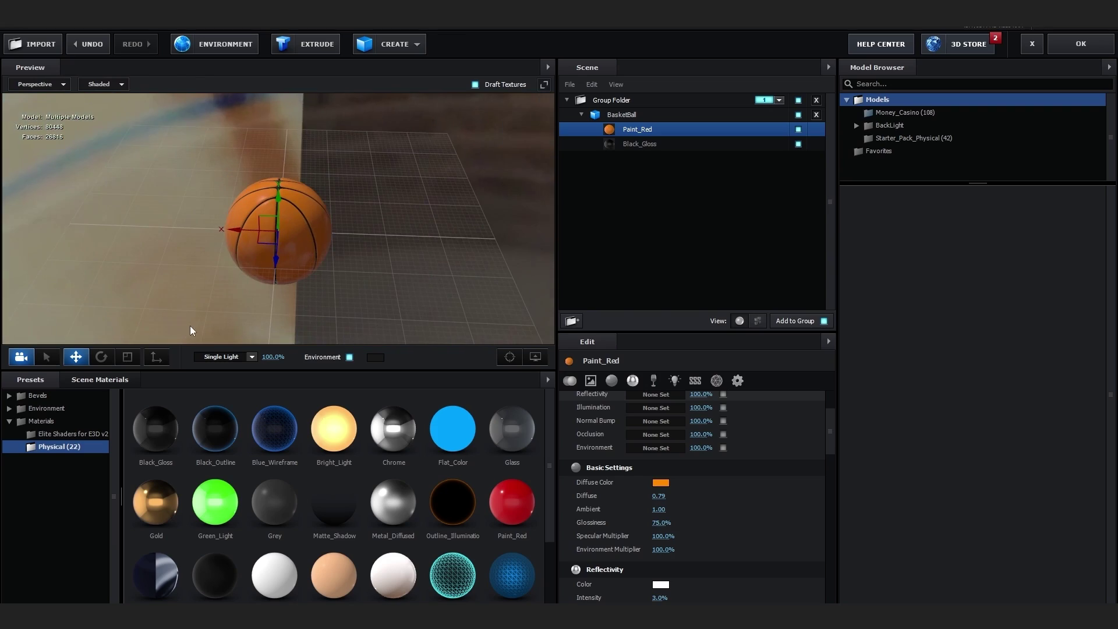
Turn off the environment preview, exit Scene Setup, and hide Red Solid 1
{"action": "left_click", "coordinate": [349, 357]}
{"action": "left_click", "coordinate": [1086, 51]}
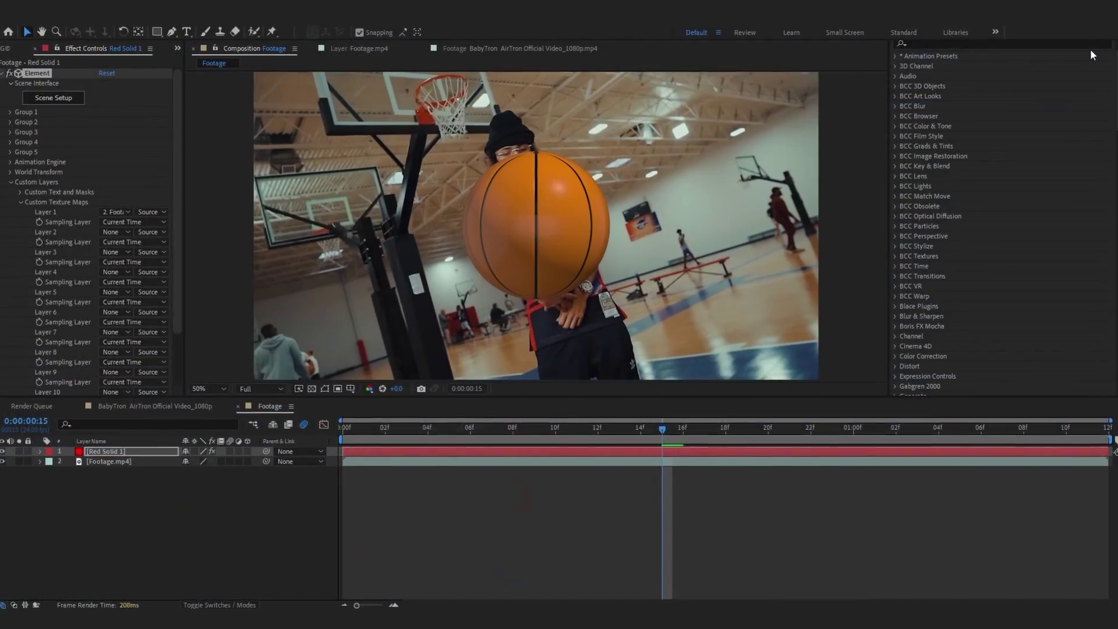
{"action": "scroll", "coordinate": [476, 250], "scroll_direction": "down", "scroll_amount": 3}
{"action": "scroll", "coordinate": [485, 251], "scroll_direction": "up", "scroll_amount": 1}
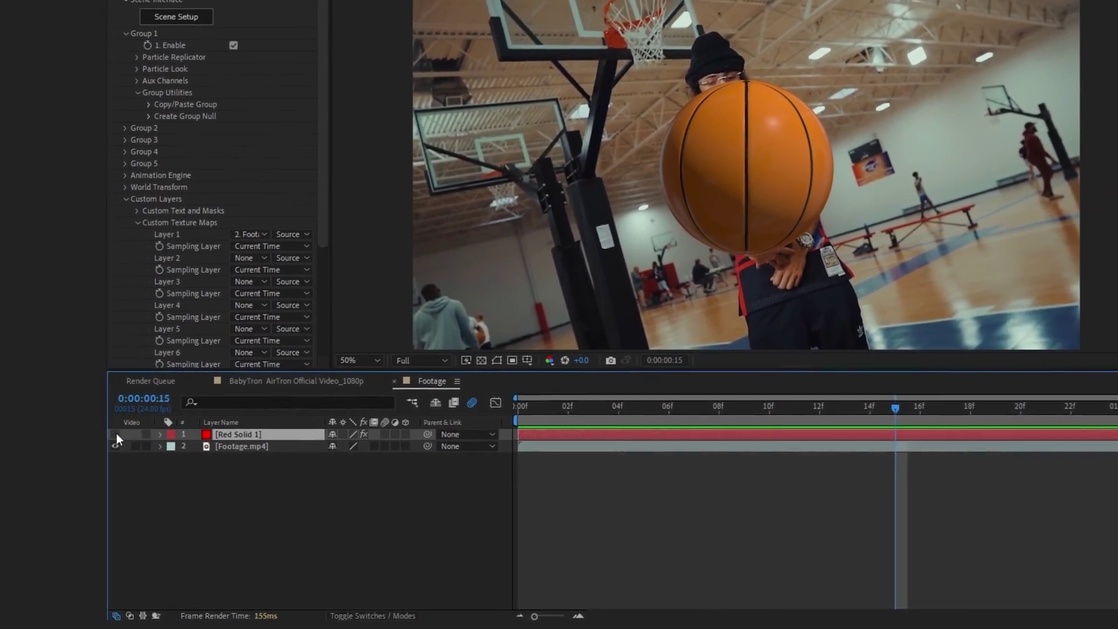
{"action": "left_click", "coordinate": [147, 431]}
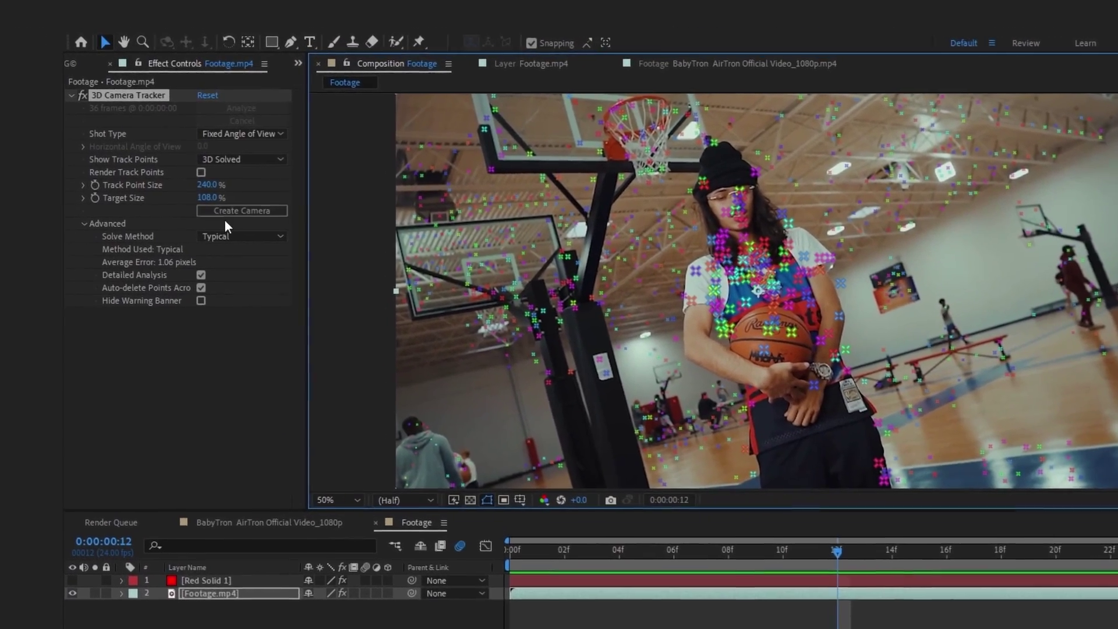
Create the 3D Tracker Camera, make Red Solid 1 visible again, and preview
{"action": "left_click", "coordinate": [221, 200]}
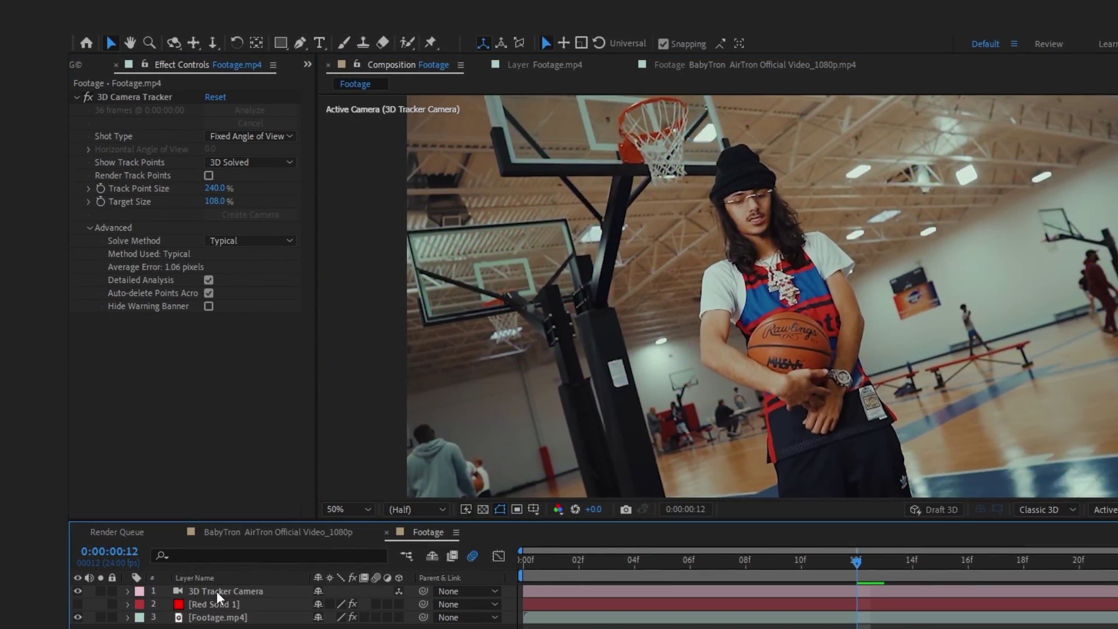
{"action": "left_click", "coordinate": [217, 592]}
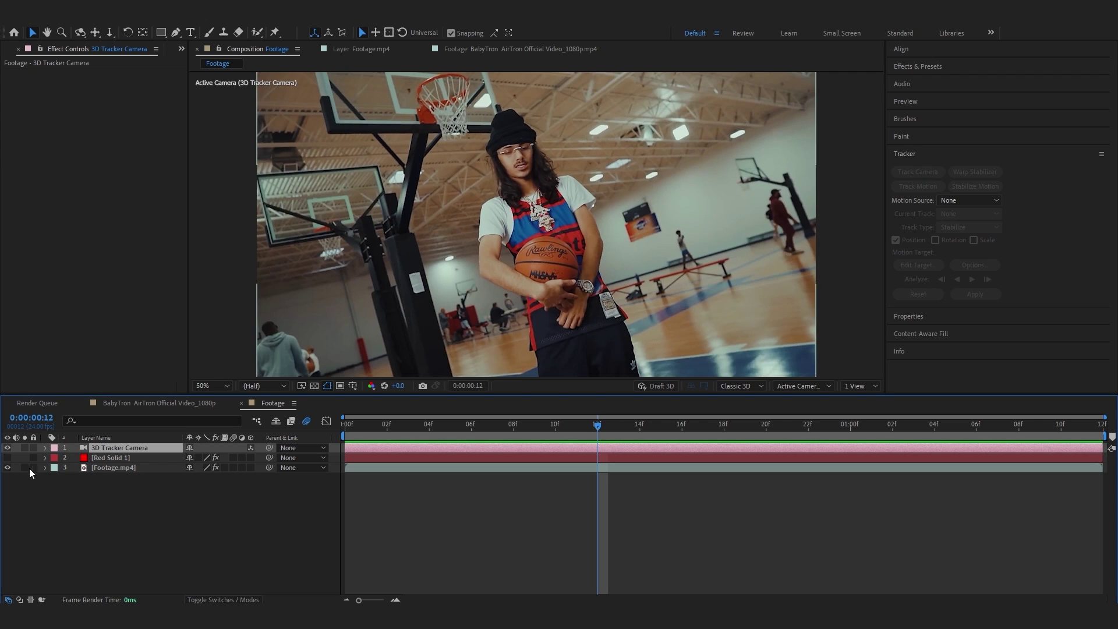
{"action": "left_click", "coordinate": [8, 460]}
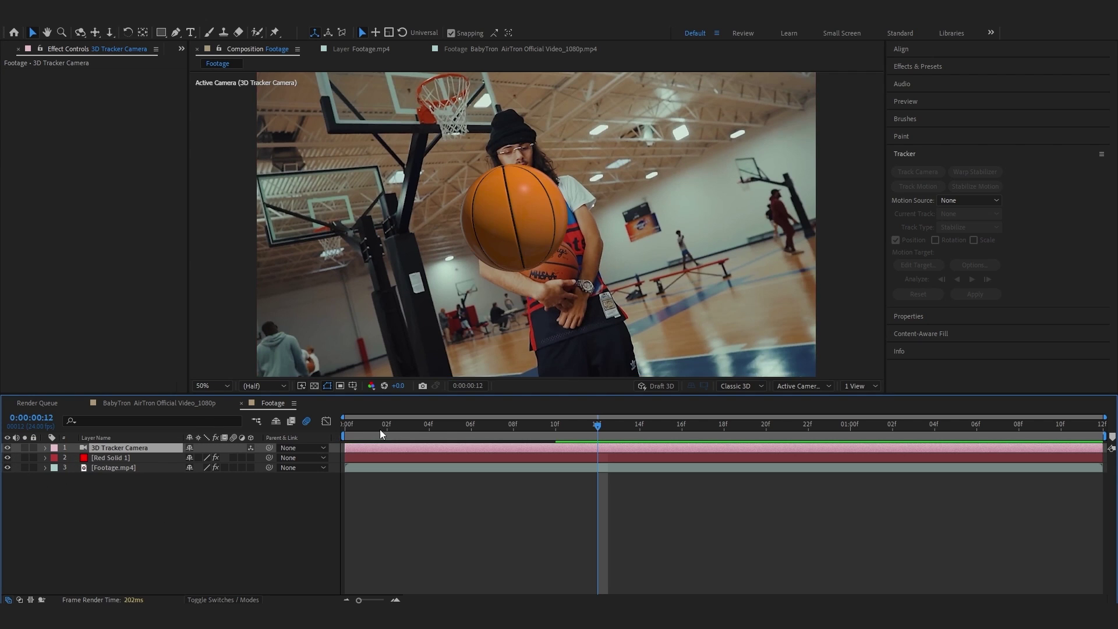
{"action": "key", "text": "space"}
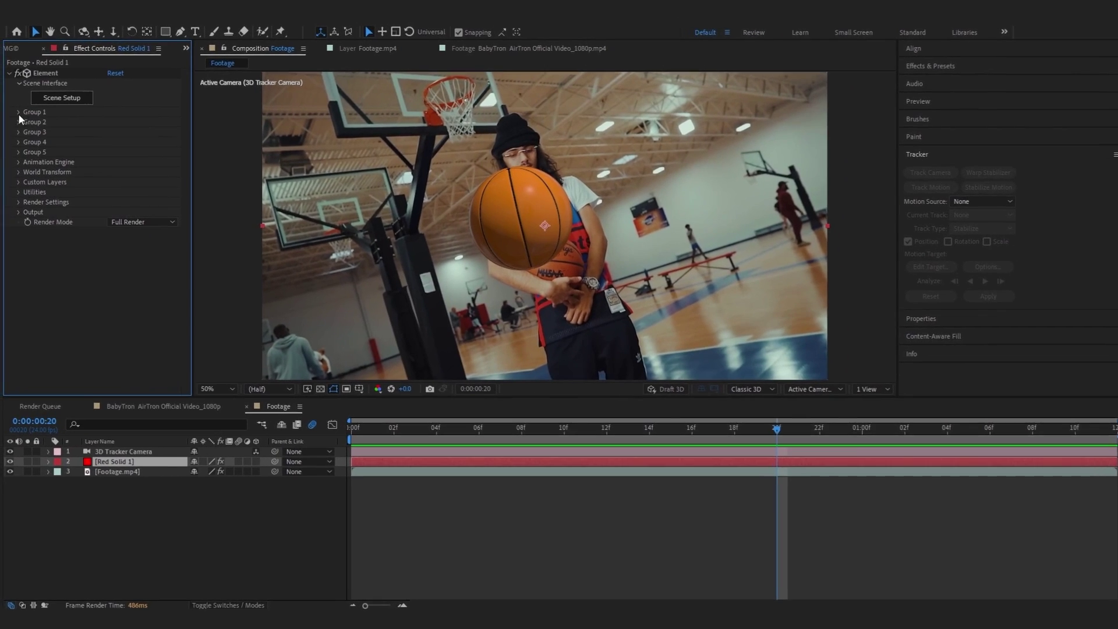
Expand Group 1's Particle Replicator and Particle Look, enlarge the ball and move it right
{"action": "left_click", "coordinate": [18, 113]}
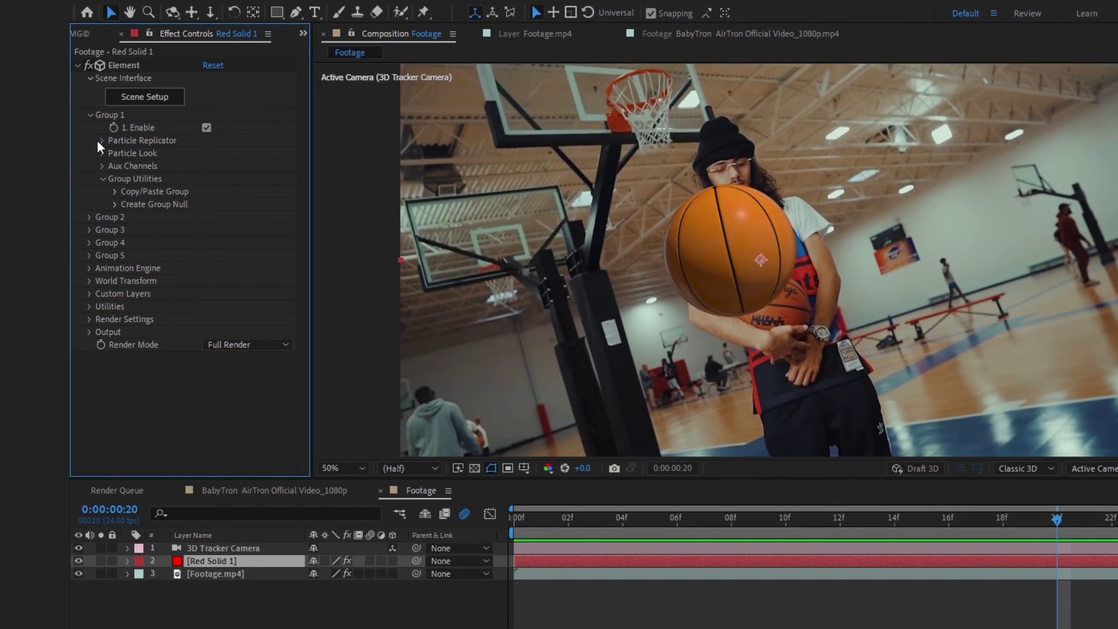
{"action": "left_click", "coordinate": [98, 140]}
{"action": "left_click", "coordinate": [102, 255]}
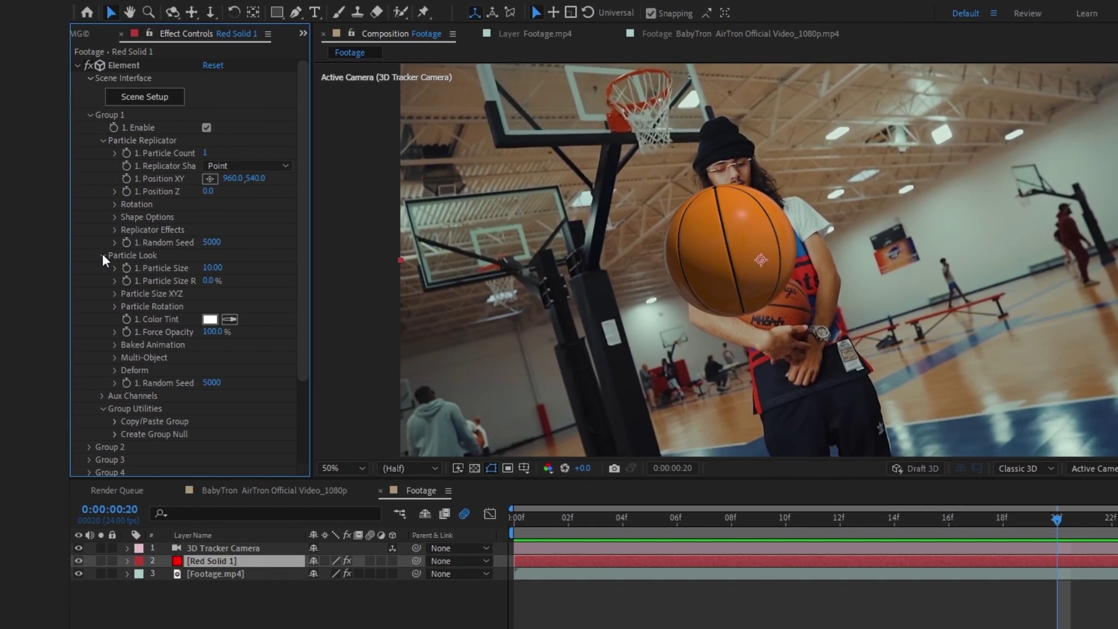
{"action": "left_click_drag", "start_coordinate": [211, 268], "coordinate": [244, 272]}
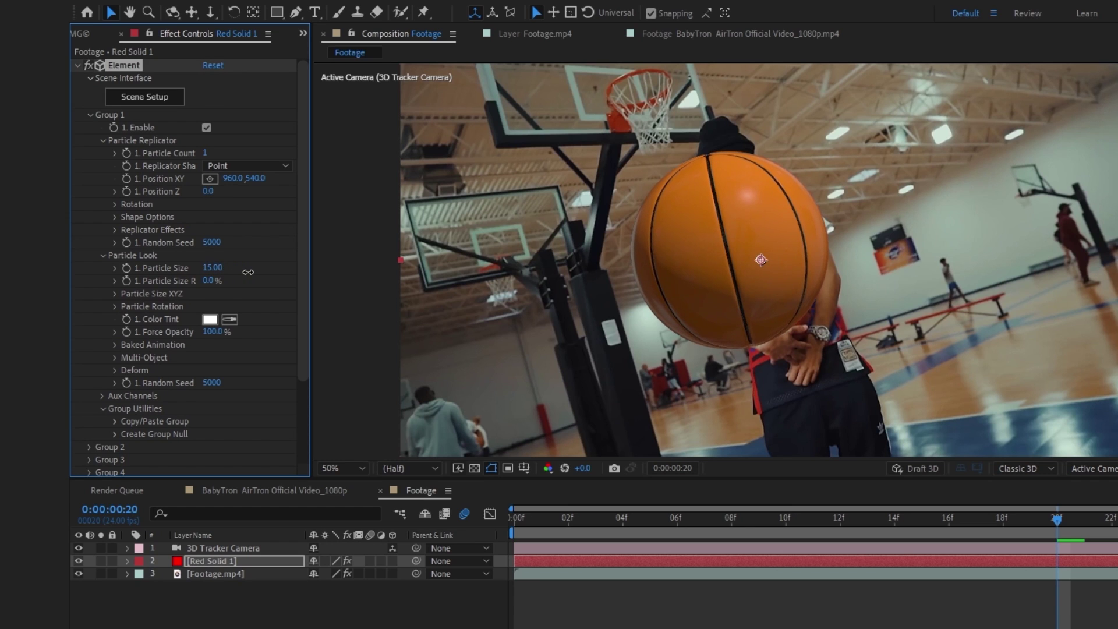
{"action": "left_click_drag", "start_coordinate": [233, 178], "coordinate": [724, 178]}
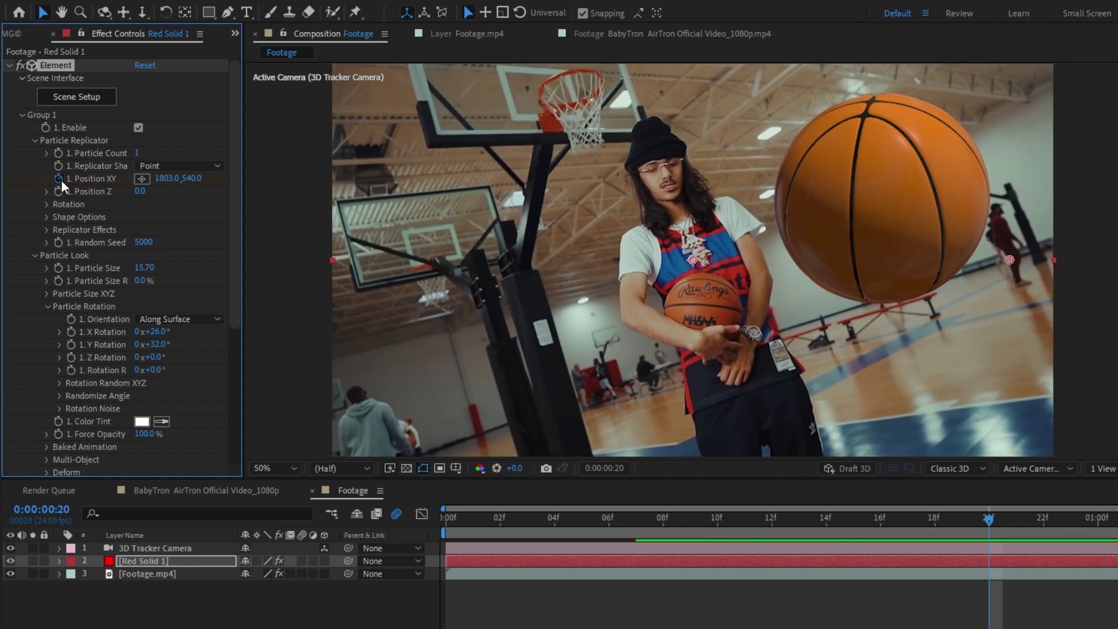
Keyframe Position XY at frame 0 as 2438, 274, with Particle Size 18.20
{"action": "left_click", "coordinate": [59, 179]}
{"action": "left_click_drag", "start_coordinate": [164, 272], "coordinate": [167, 272]}
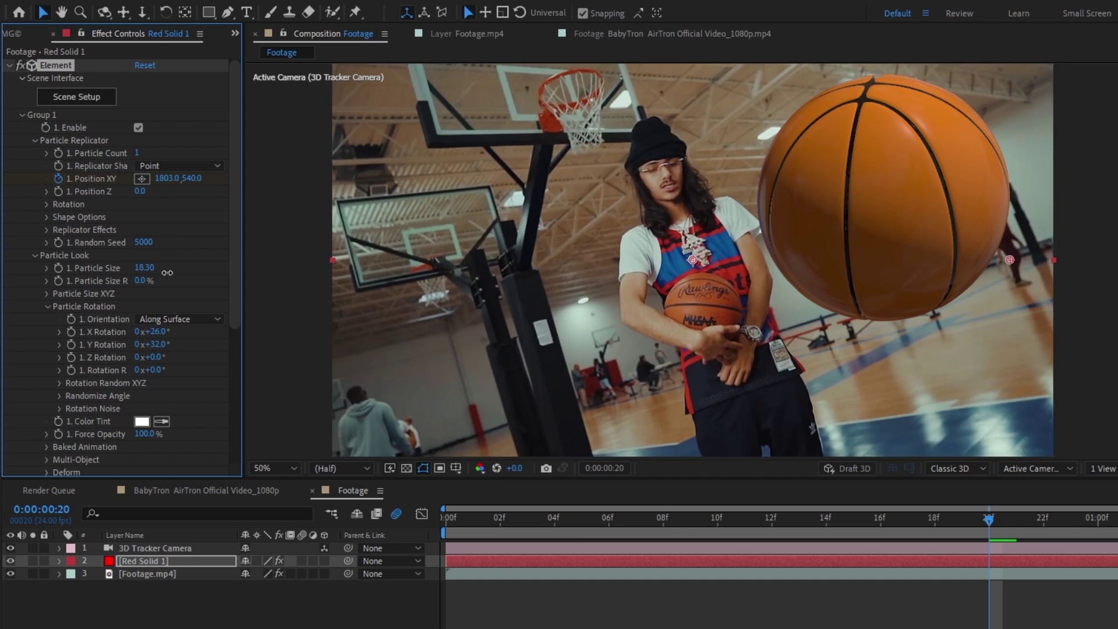
{"action": "left_click", "coordinate": [452, 536]}
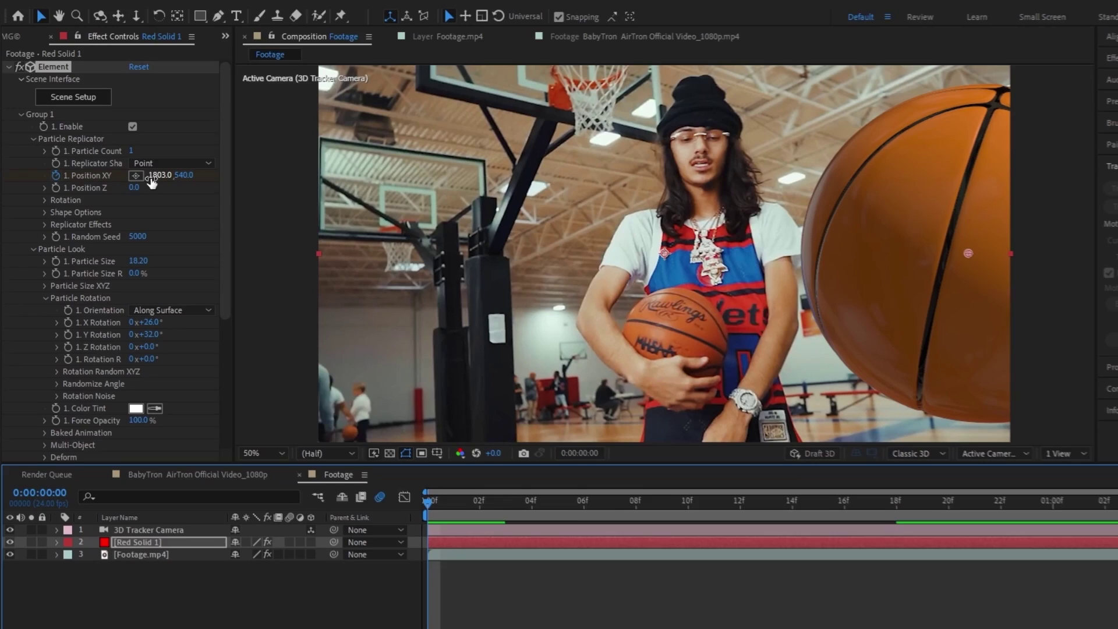
{"action": "left_click_drag", "start_coordinate": [151, 183], "coordinate": [591, 192]}
At 25% zoom, set the end Position XY keyframe to -1049, 807 off the lower left
{"action": "key", "text": "comma"}
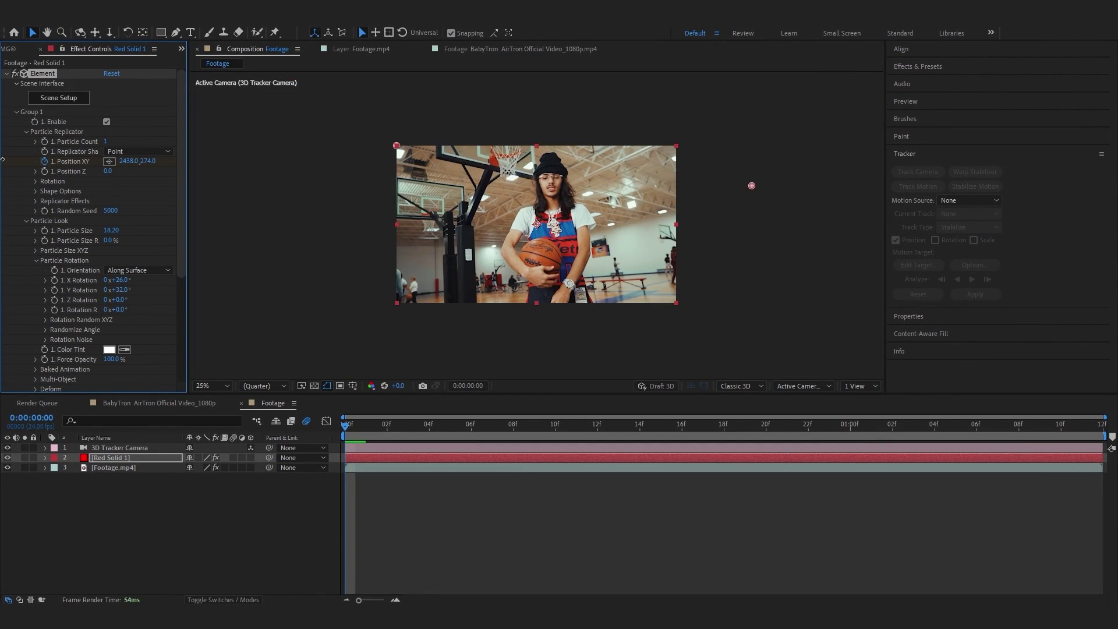
{"action": "key", "text": "space"}
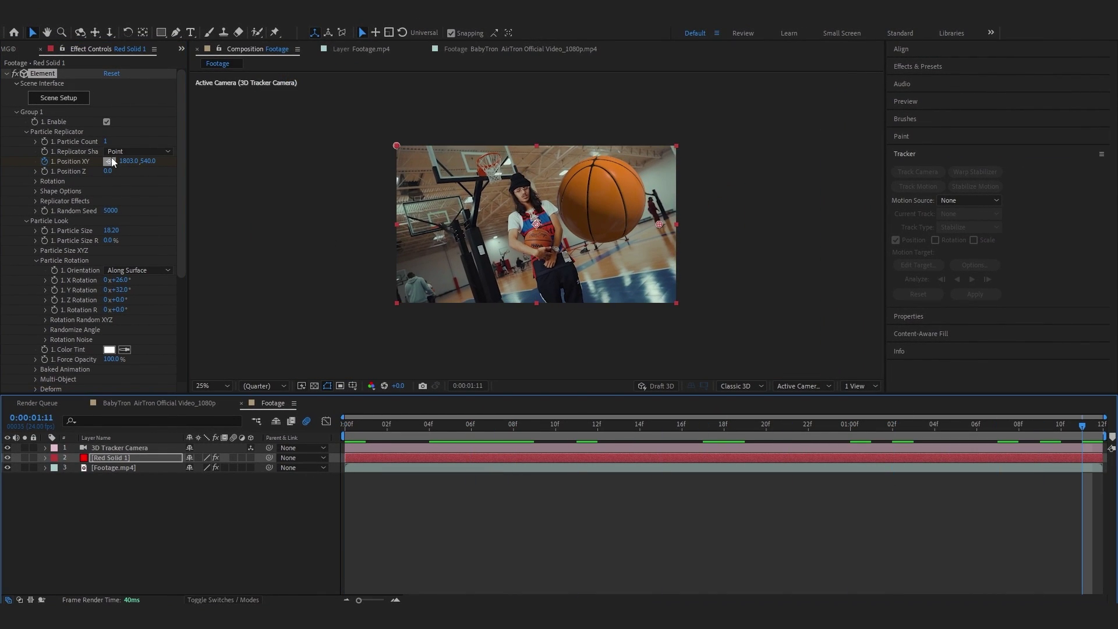
{"action": "left_click_drag", "start_coordinate": [122, 165], "coordinate": [3, 211]}
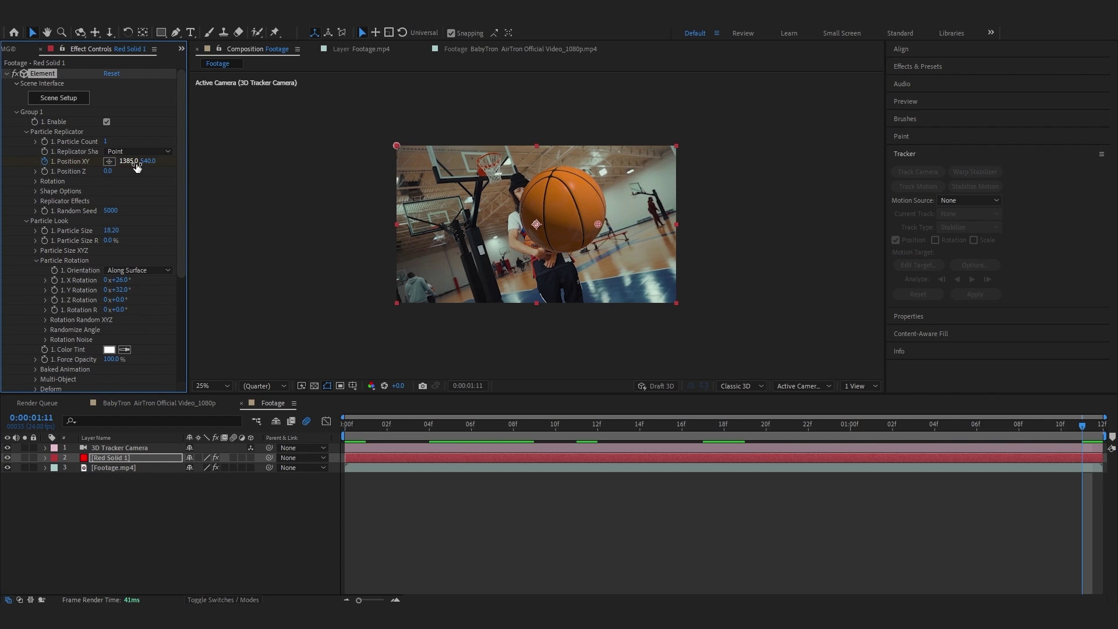
{"action": "left_click_drag", "start_coordinate": [3, 204], "coordinate": [198, 180]}
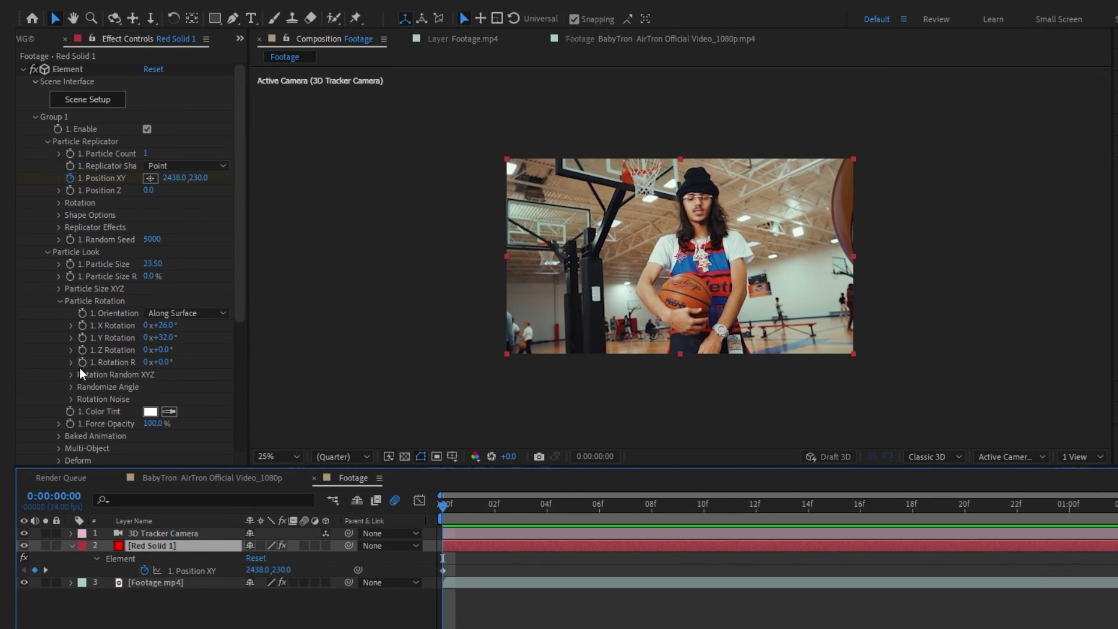
Keyframe Rotation R and spin the ball a further 70 degrees, to 210°
{"action": "left_click", "coordinate": [86, 364]}
{"action": "key", "text": "space"}
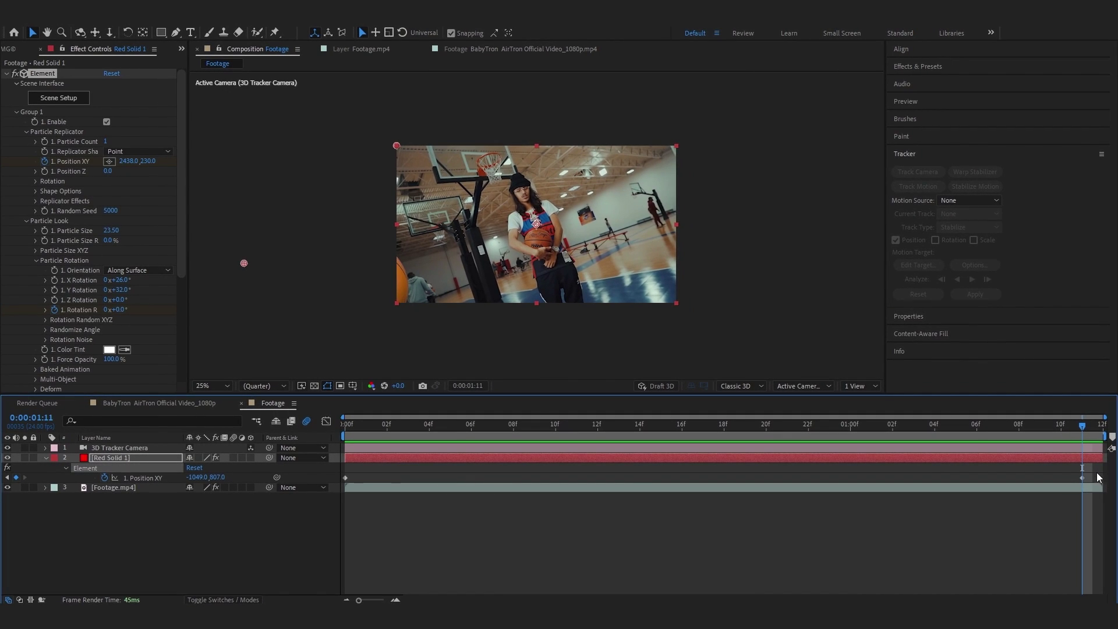
{"action": "left_click_drag", "start_coordinate": [122, 309], "coordinate": [171, 315]}
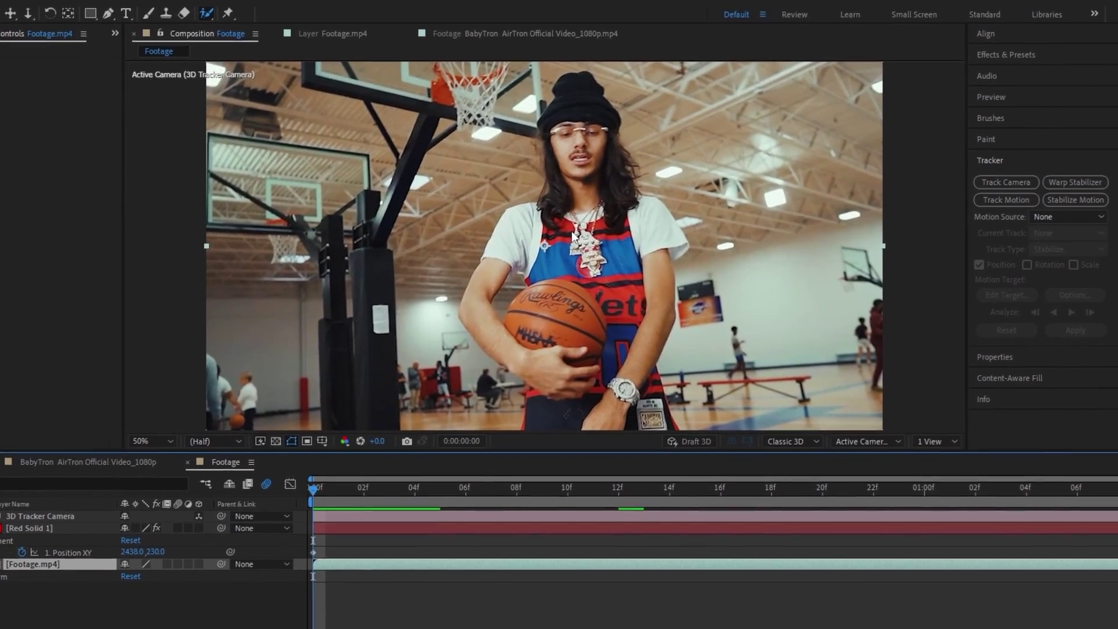
Roto Brush the man out of Footage.mp4, freeze the matte, and duplicate the layer
{"action": "double_click", "coordinate": [573, 236]}
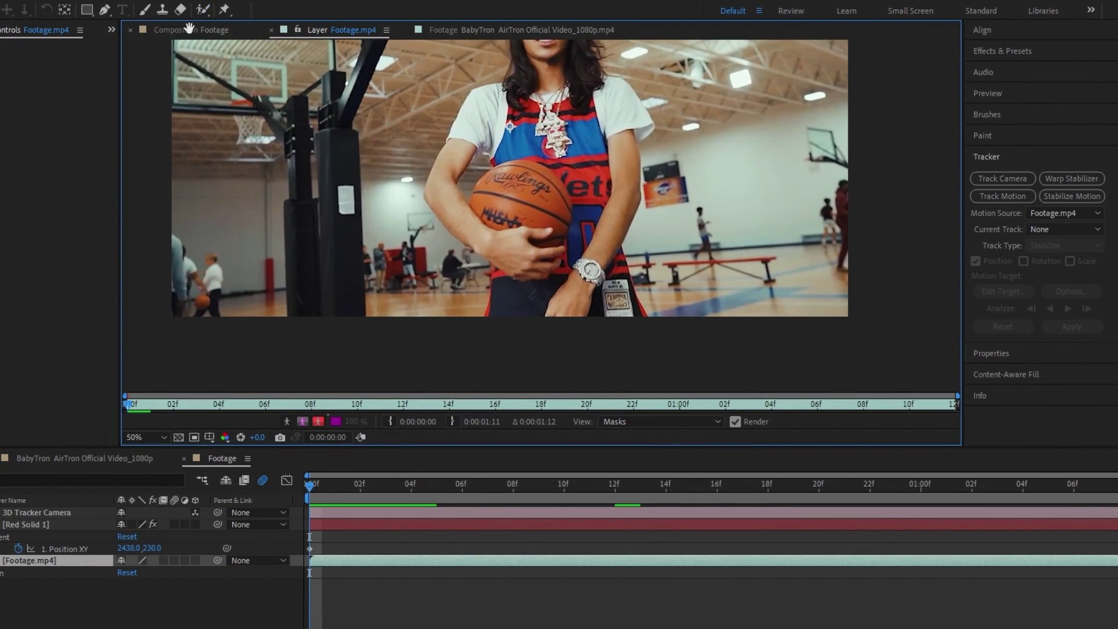
{"action": "left_click", "coordinate": [203, 9]}
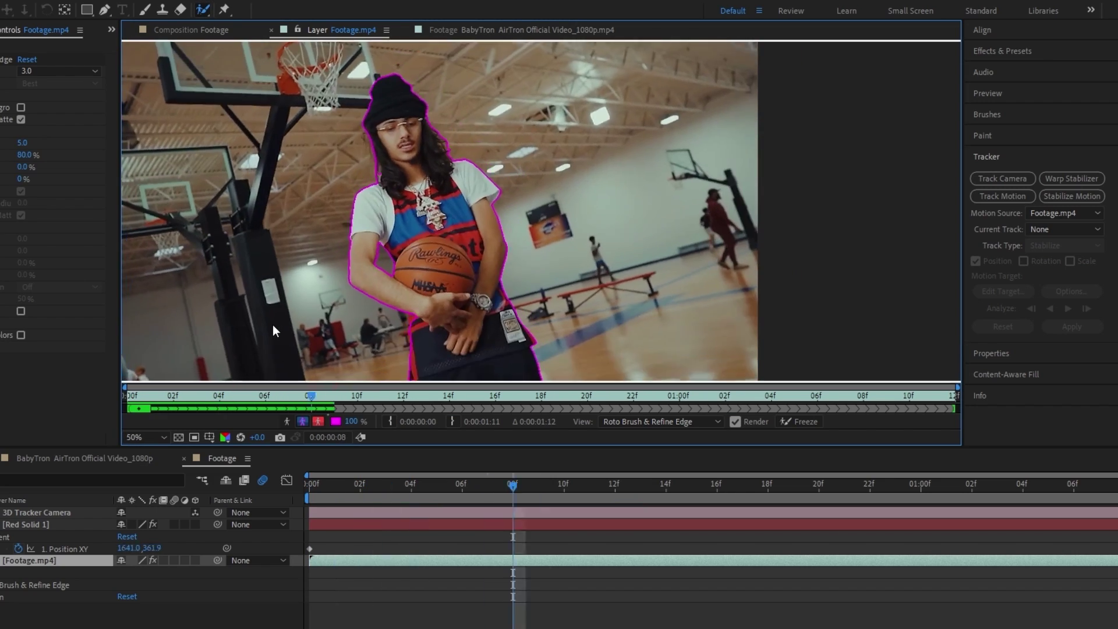
{"action": "left_click", "coordinate": [782, 422]}
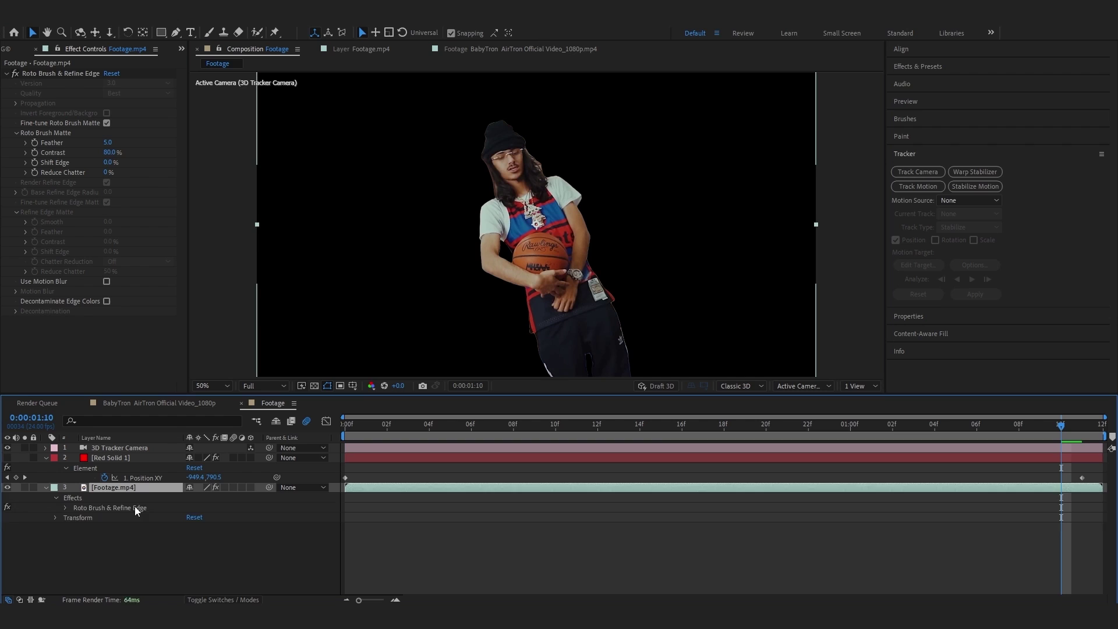
{"action": "key", "text": "ctrl+d"}
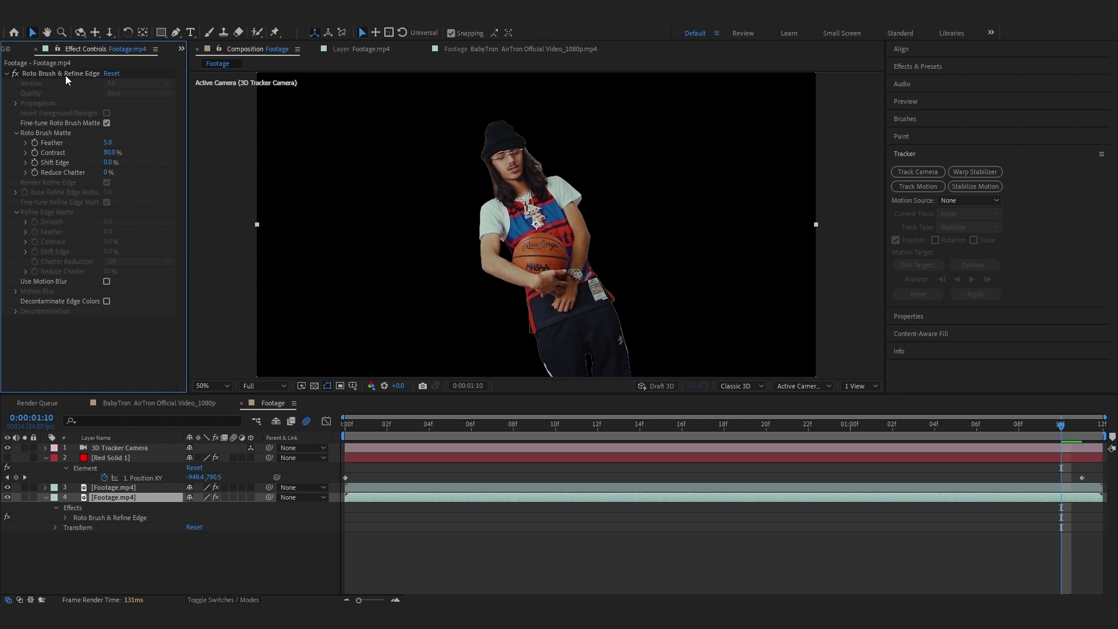
Delete Roto Brush from the bottom footage copy and stack the rotoscoped copy above Red Solid 1
{"action": "left_click", "coordinate": [65, 75]}
{"action": "key", "text": "Delete"}
{"action": "left_click", "coordinate": [93, 491]}
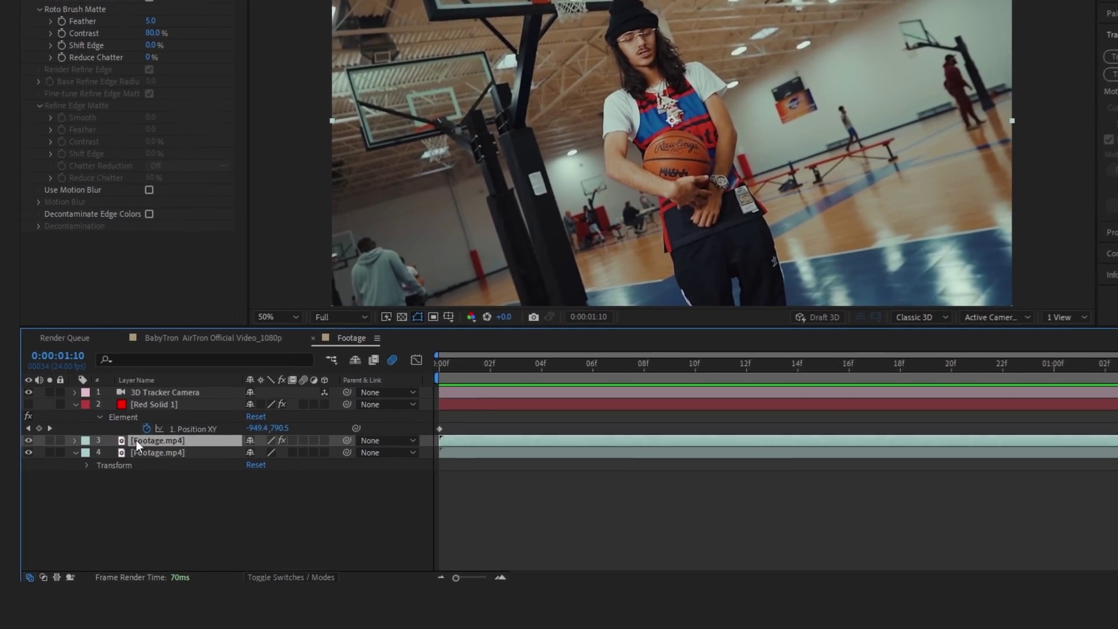
{"action": "left_click_drag", "start_coordinate": [95, 488], "coordinate": [100, 461]}
{"action": "left_click_drag", "start_coordinate": [148, 400], "coordinate": [150, 392]}
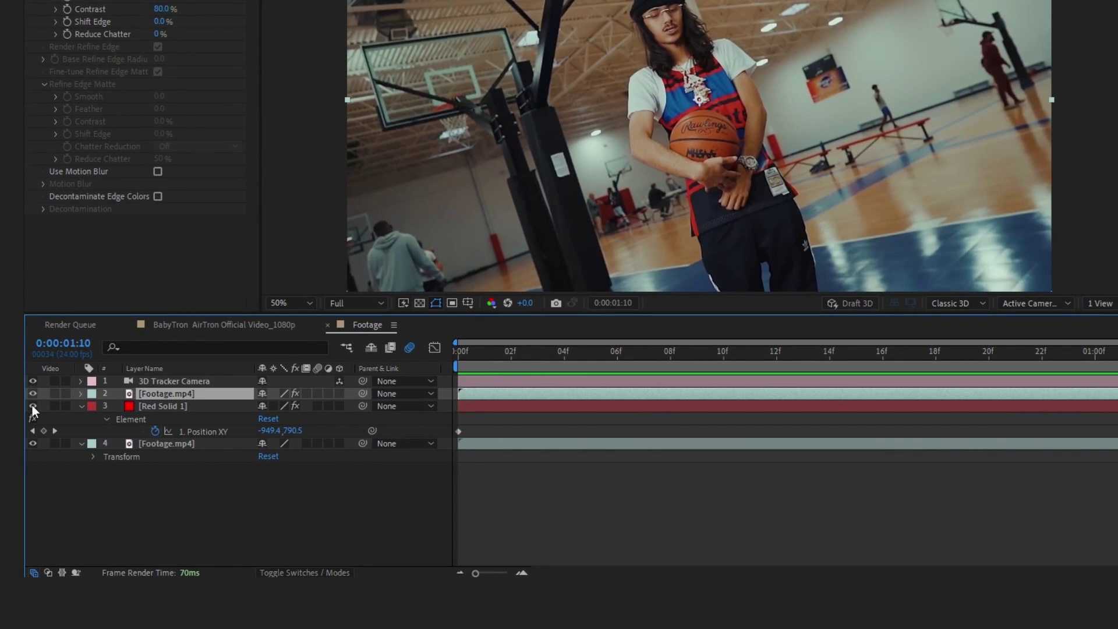
Show Red Solid 1, preview to frame 13, and freeze a Roto Brush matte of the hoop pole
{"action": "left_click", "coordinate": [33, 406]}
{"action": "key", "text": "Home"}
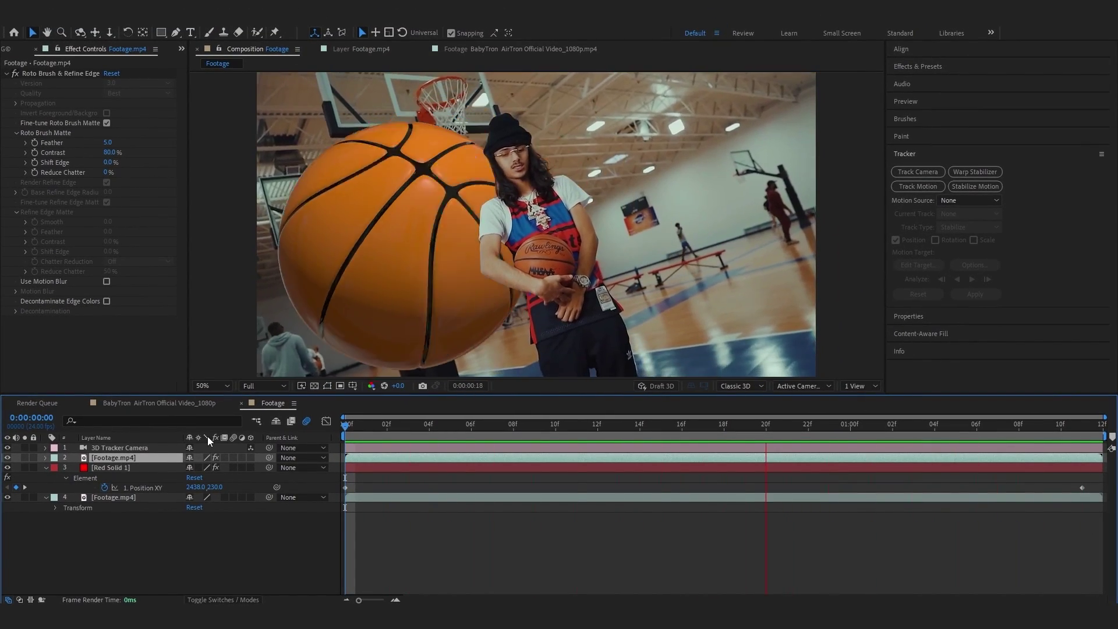
{"action": "key", "text": "space"}
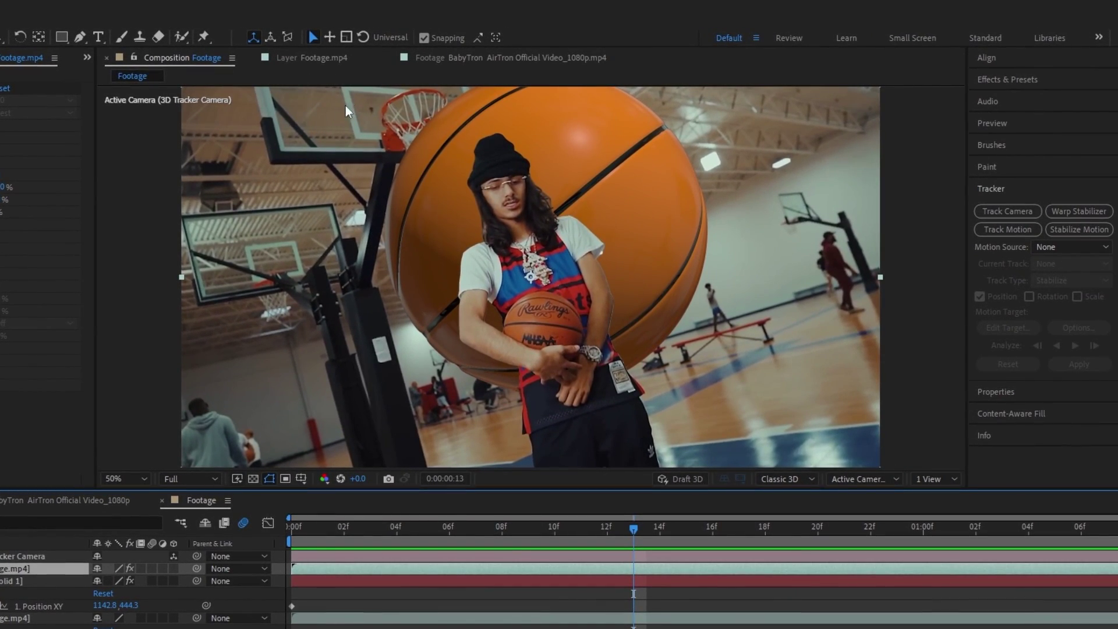
{"action": "double_click", "coordinate": [342, 304]}
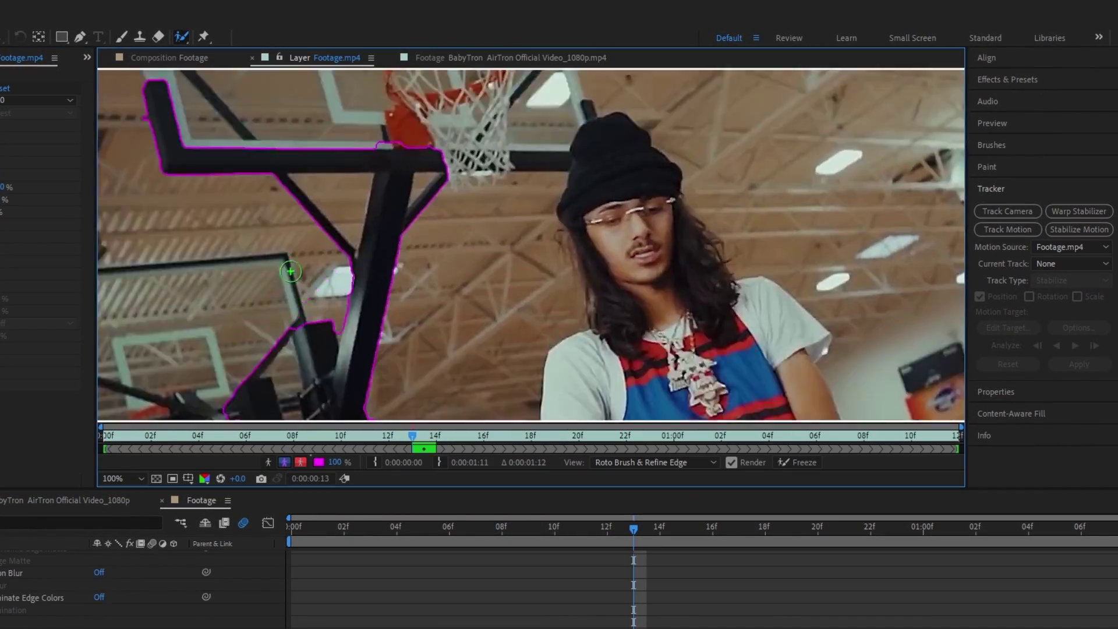
{"action": "left_click", "coordinate": [804, 462]}
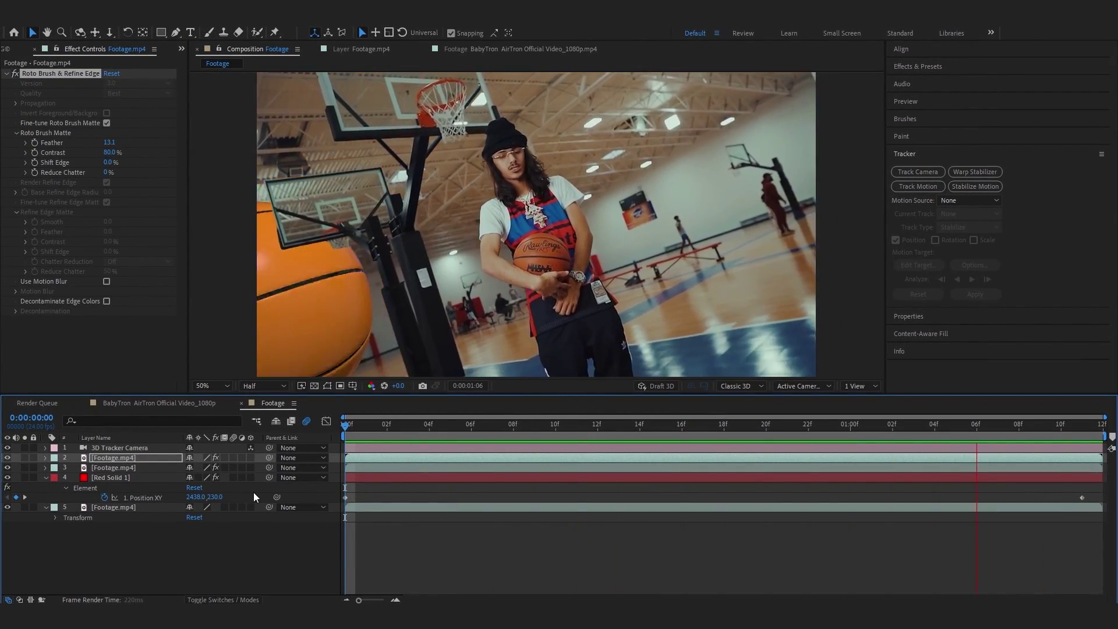
Shift the ball's starting Position XY to 2438, 528 and park the playhead on frame 13
{"action": "key", "text": "space"}
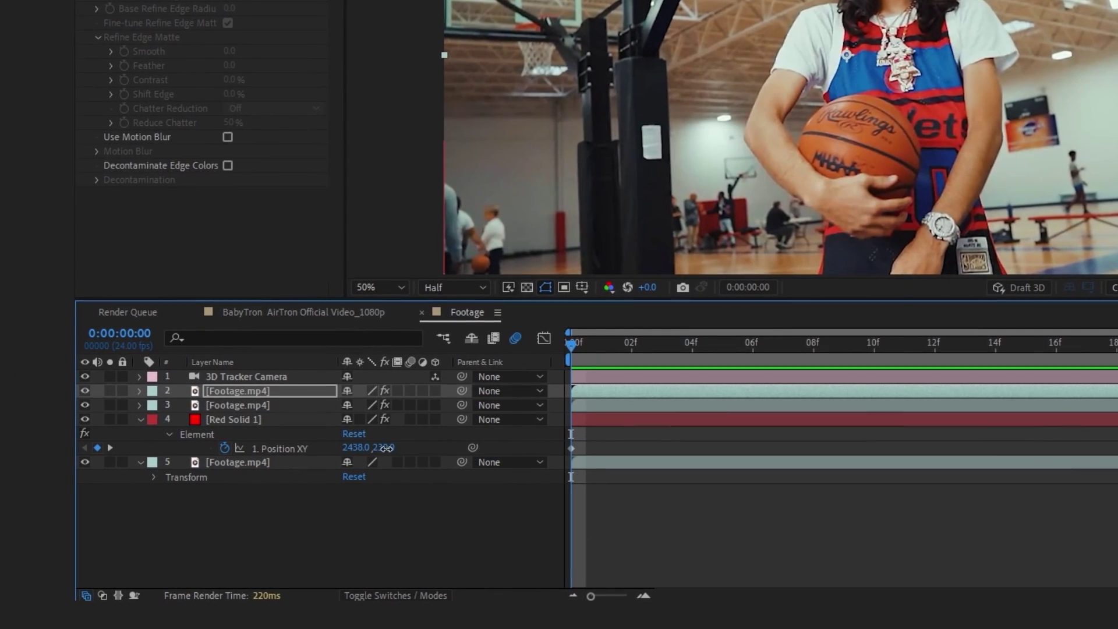
{"action": "left_click_drag", "start_coordinate": [214, 497], "coordinate": [319, 501]}
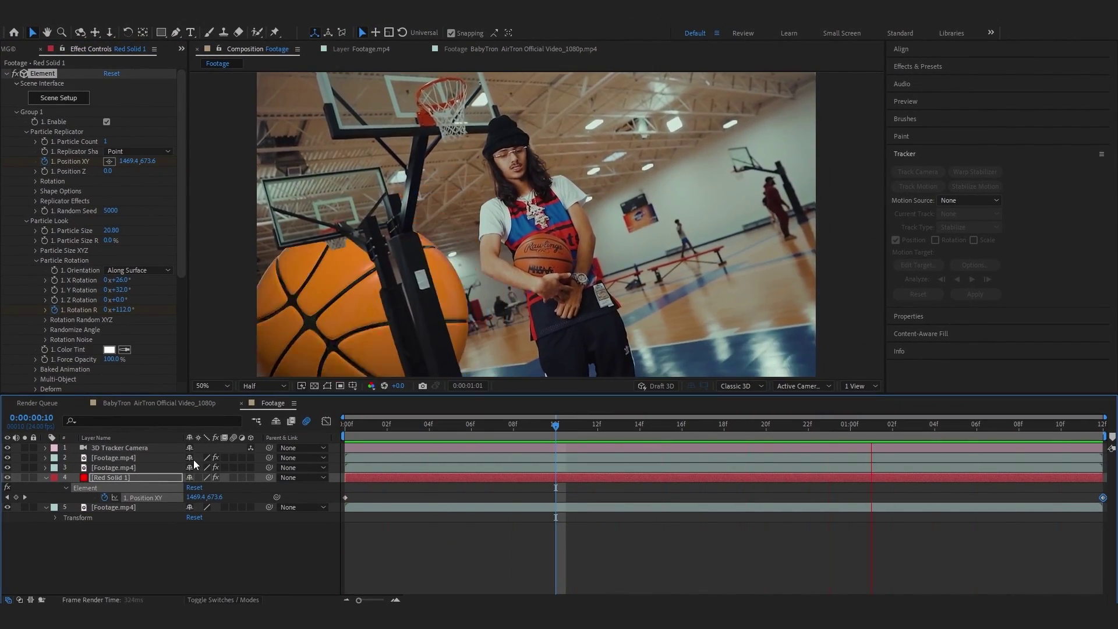
{"action": "left_click", "coordinate": [625, 425]}
{"action": "key", "text": "ctrl+space"}
Apply Tritone to Red Solid 1, sample the real basketball's orange for midtones, blend at 45%
{"action": "type", "text": "tri"}
{"action": "key", "text": "Escape"}
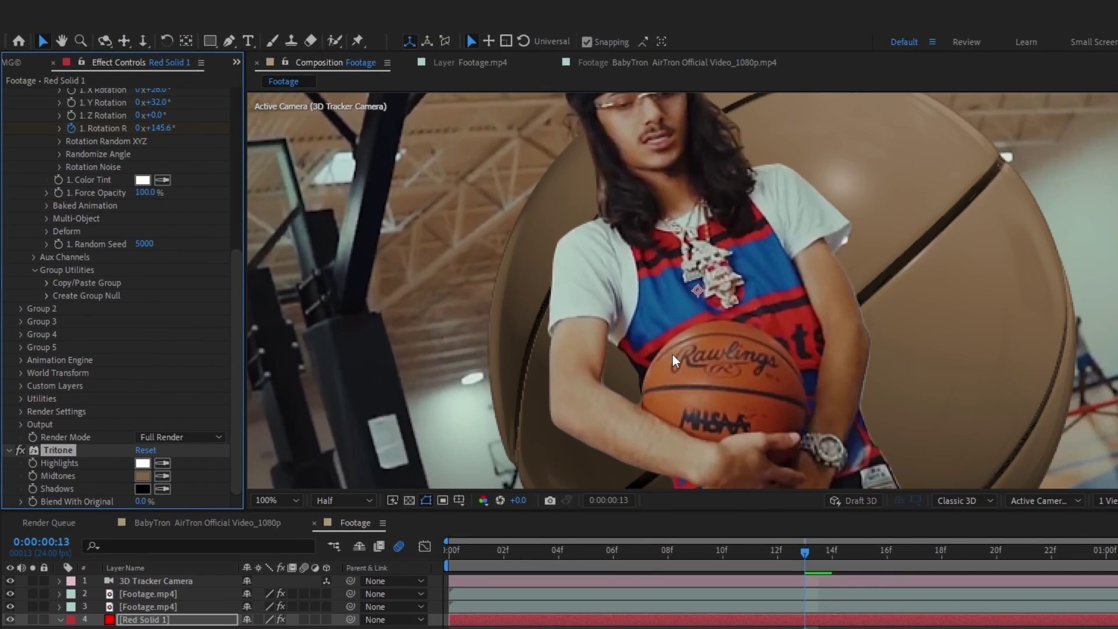
{"action": "scroll", "coordinate": [674, 360], "scroll_direction": "up", "scroll_amount": 3}
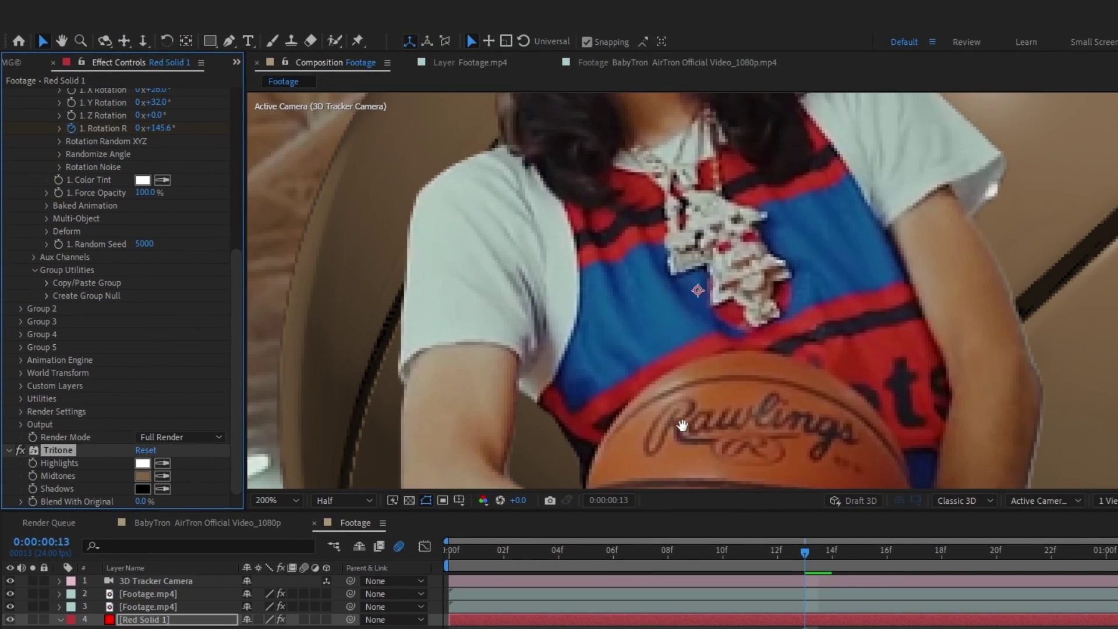
{"action": "left_click", "coordinate": [163, 475]}
{"action": "scroll", "coordinate": [663, 320], "scroll_direction": "down", "scroll_amount": 4}
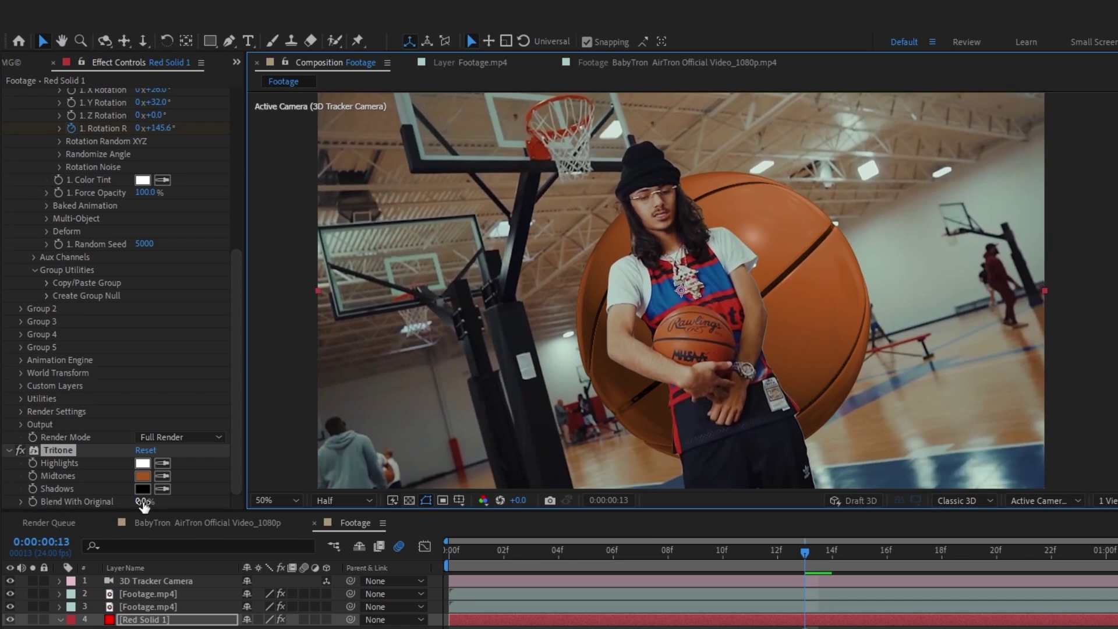
{"action": "left_click_drag", "start_coordinate": [144, 501], "coordinate": [185, 513]}
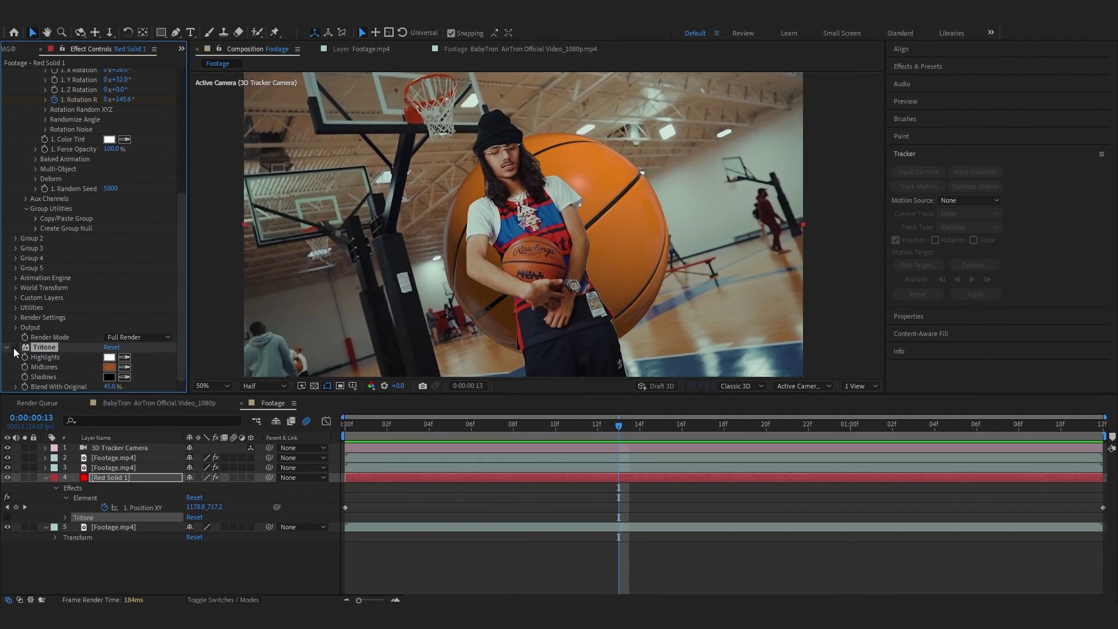
Re-enable Tritone and turn on Element's motion blur with 25 samples, then scrub to check it
{"action": "left_click", "coordinate": [14, 348]}
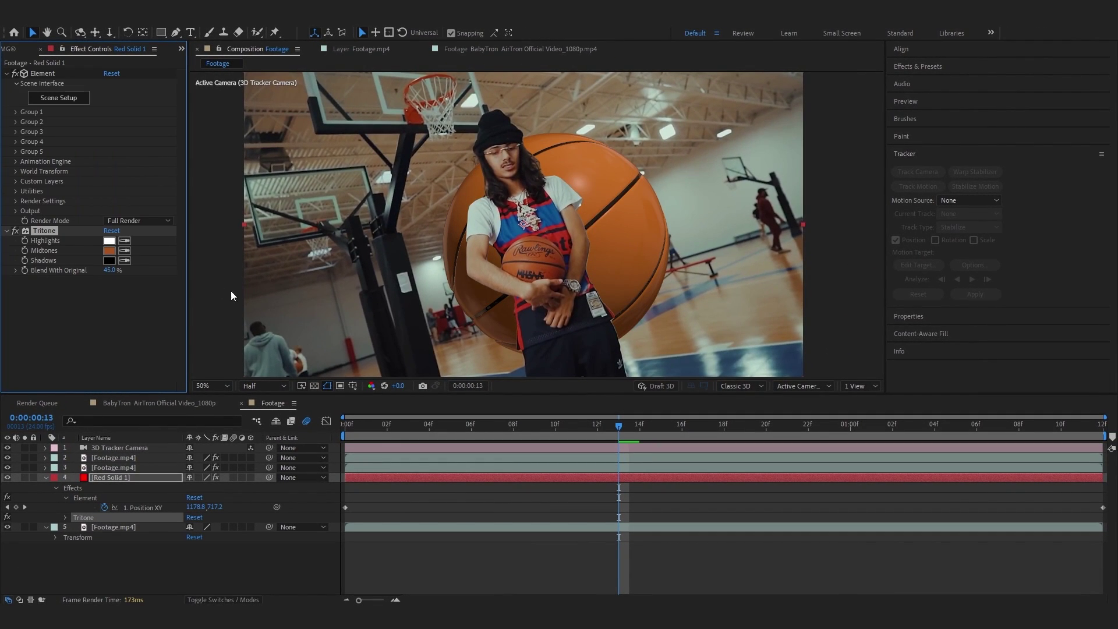
{"action": "left_click", "coordinate": [16, 201]}
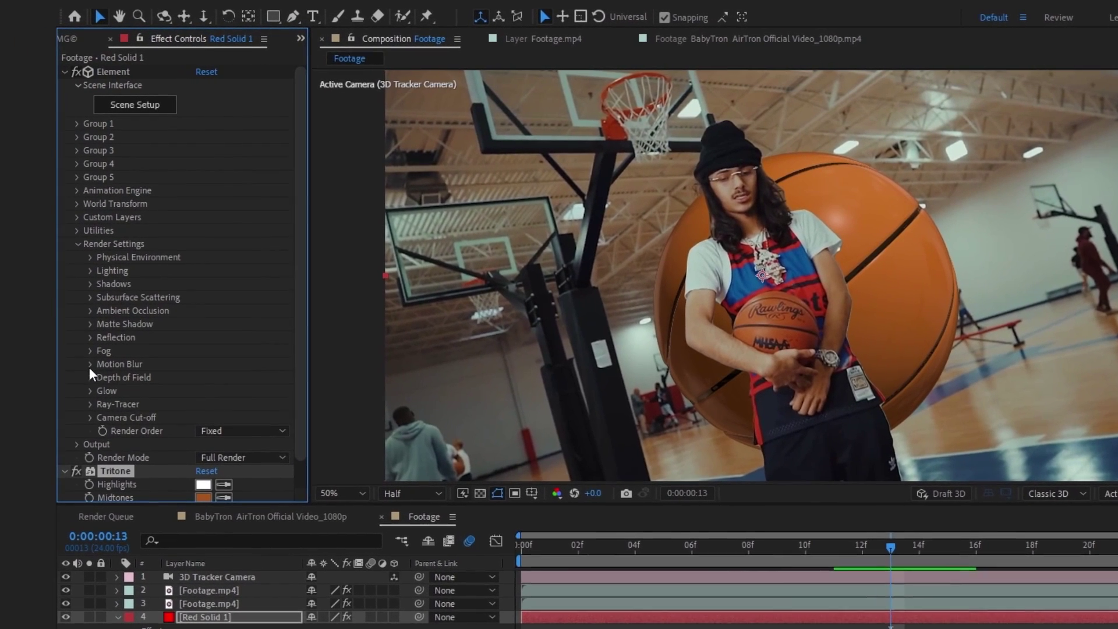
{"action": "left_click", "coordinate": [90, 364]}
{"action": "left_click", "coordinate": [216, 377]}
{"action": "left_click", "coordinate": [201, 408]}
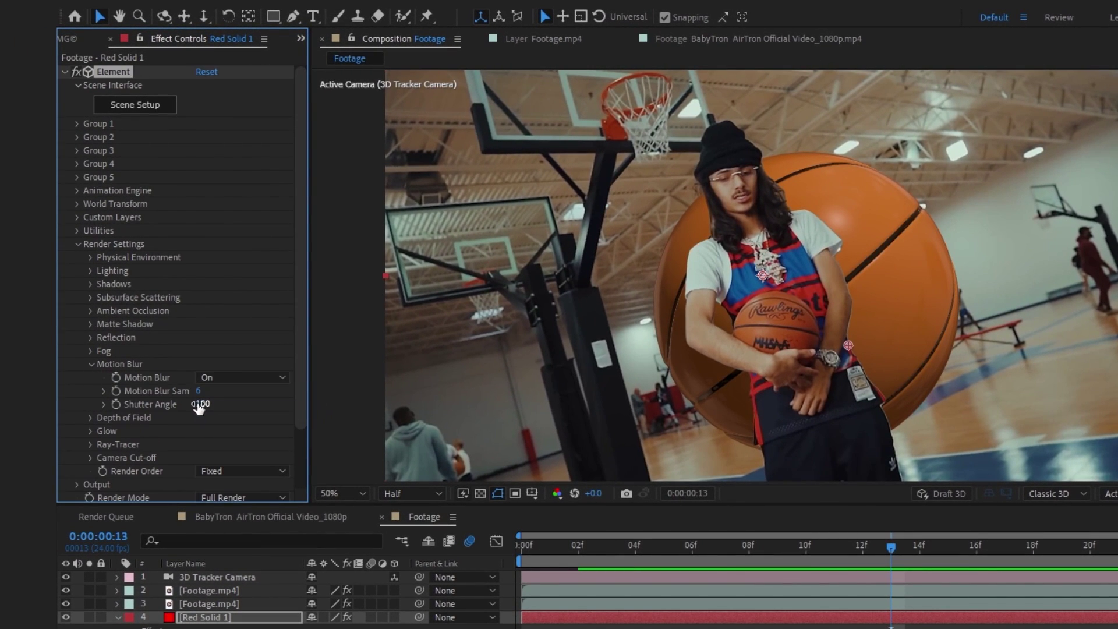
{"action": "left_click", "coordinate": [199, 391]}
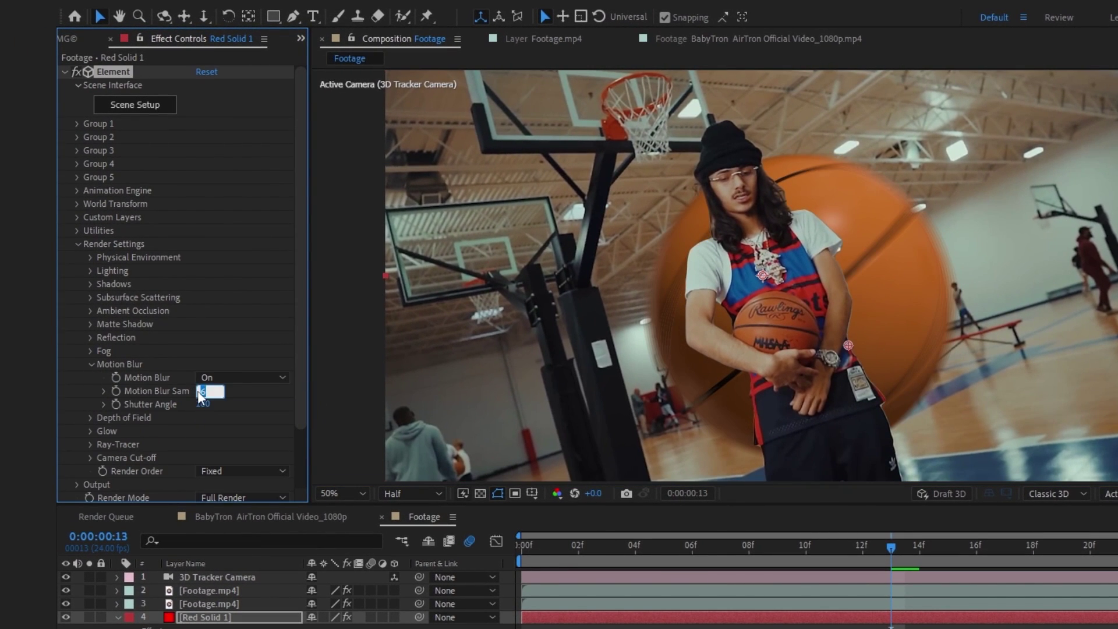
{"action": "type", "text": "25"}
{"action": "key", "text": "Return"}
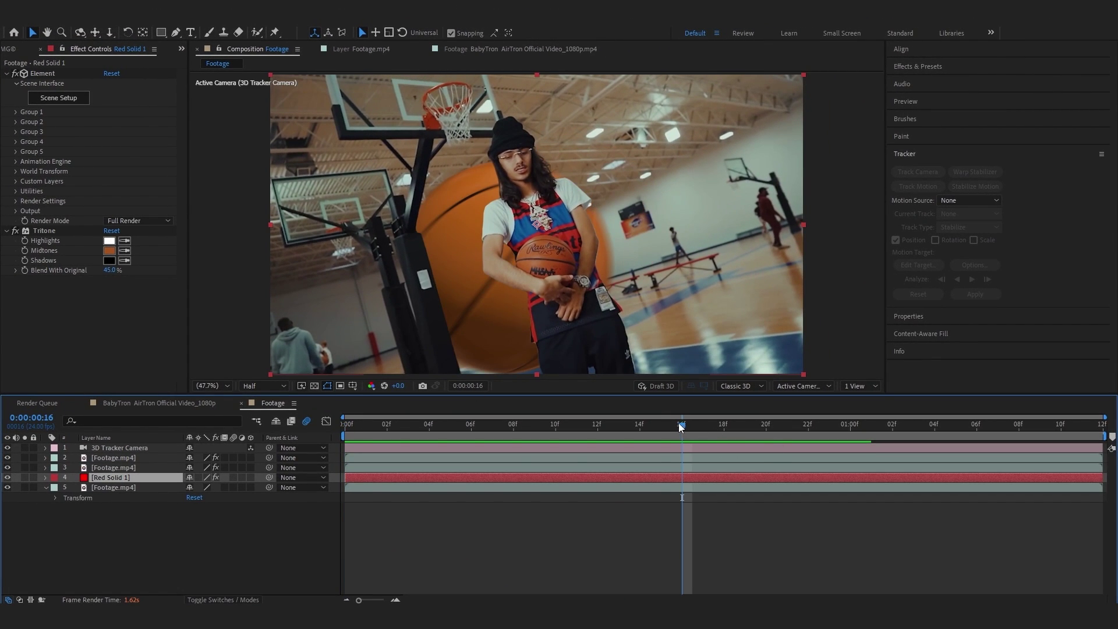
{"action": "left_click_drag", "start_coordinate": [679, 428], "coordinate": [598, 425]}
Apply the VFX Reflection effect to Red Solid 1
{"action": "key", "text": "ctrl+space"}
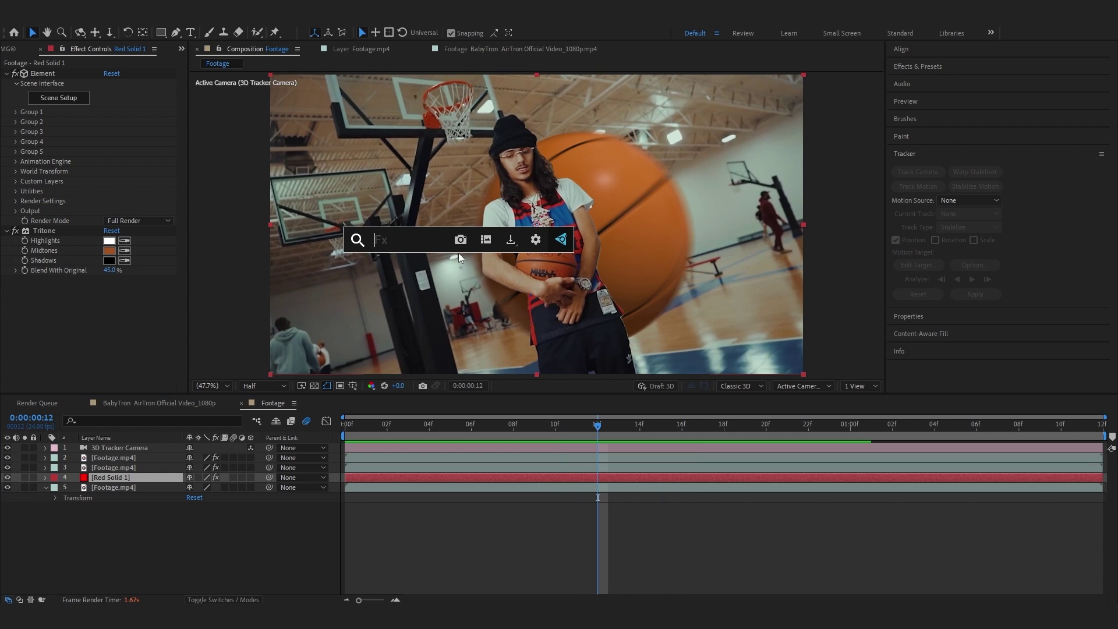
{"action": "type", "text": "ref"}
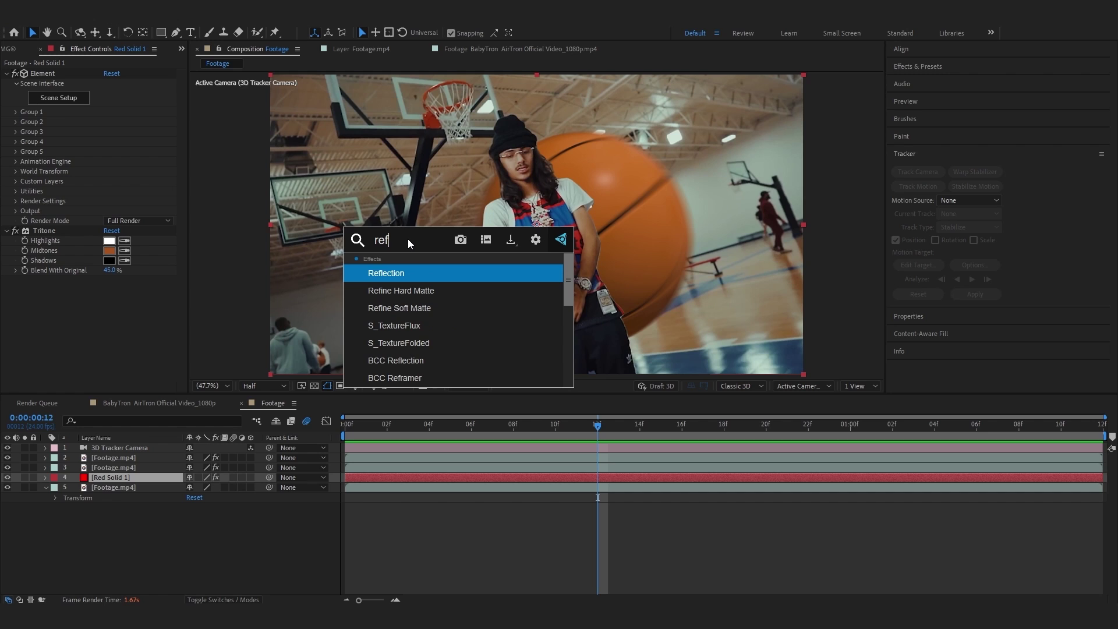
{"action": "key", "text": "Return"}
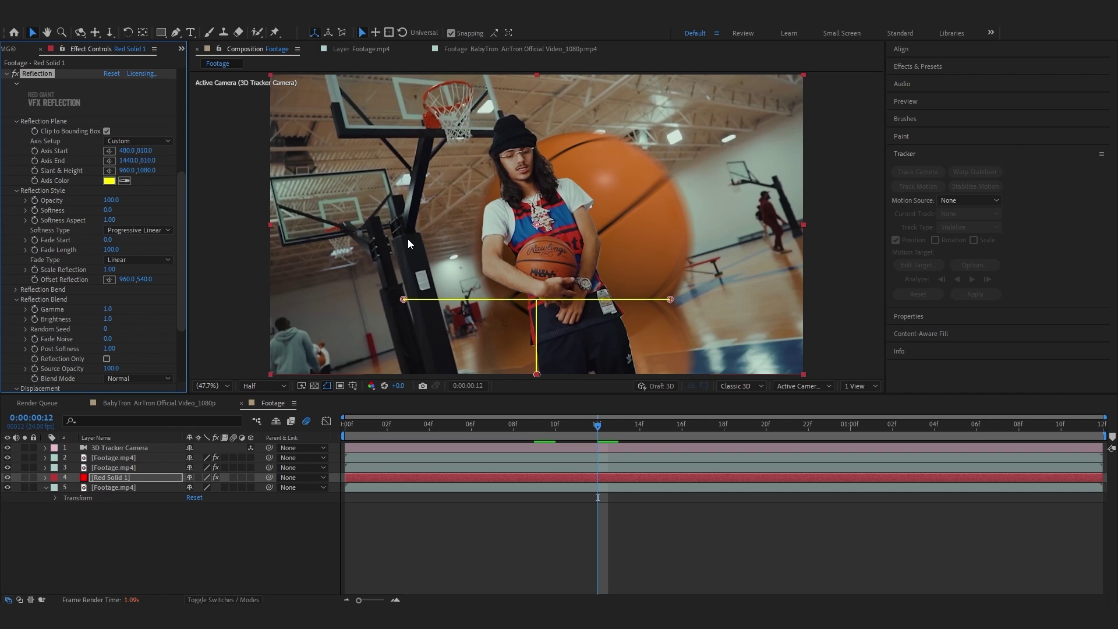
Angle the reflection axis and slant-and-height handles along the gym floor at the frame's bottom
{"action": "key", "text": "comma"}
{"action": "key", "text": "comma"}
{"action": "left_click_drag", "start_coordinate": [466, 263], "coordinate": [471, 295]}
{"action": "left_click_drag", "start_coordinate": [608, 264], "coordinate": [692, 239]}
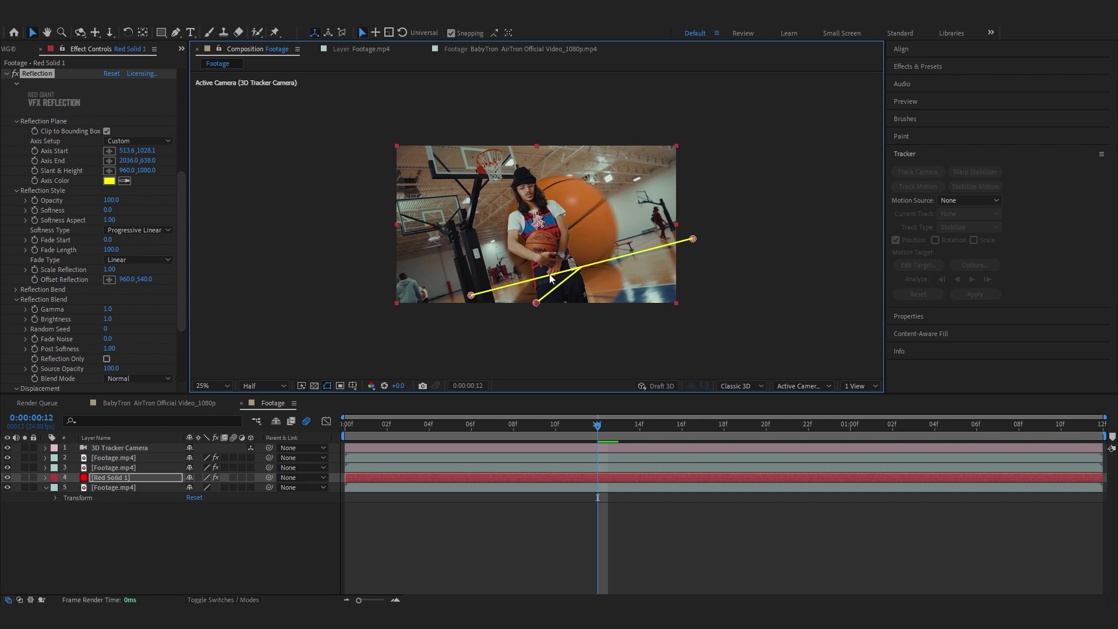
{"action": "left_click_drag", "start_coordinate": [471, 295], "coordinate": [457, 313]}
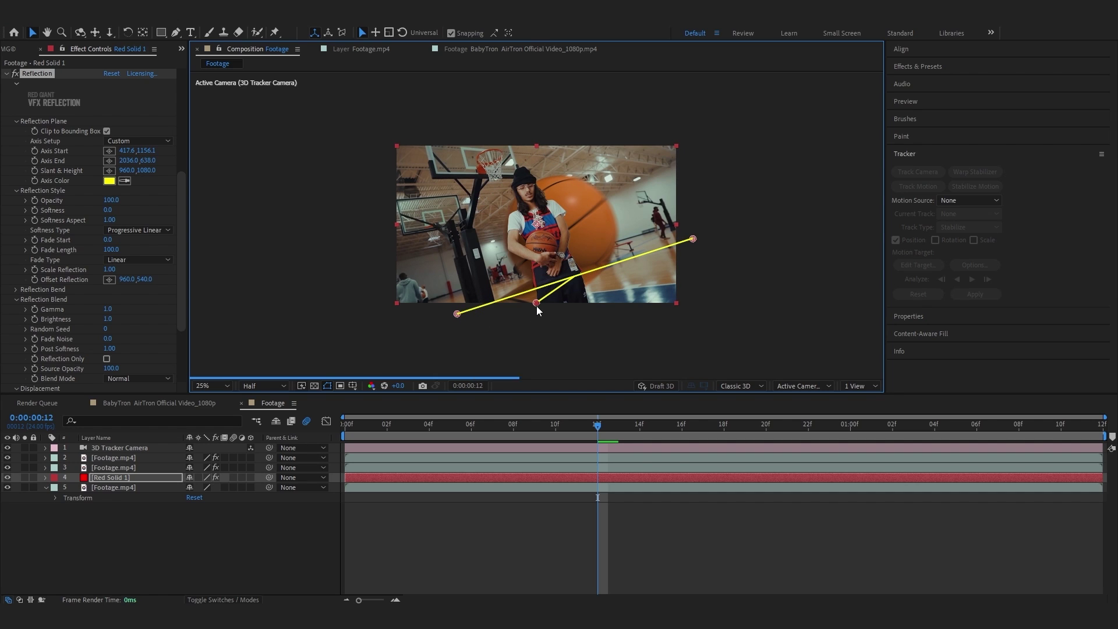
{"action": "left_click_drag", "start_coordinate": [541, 301], "coordinate": [599, 317]}
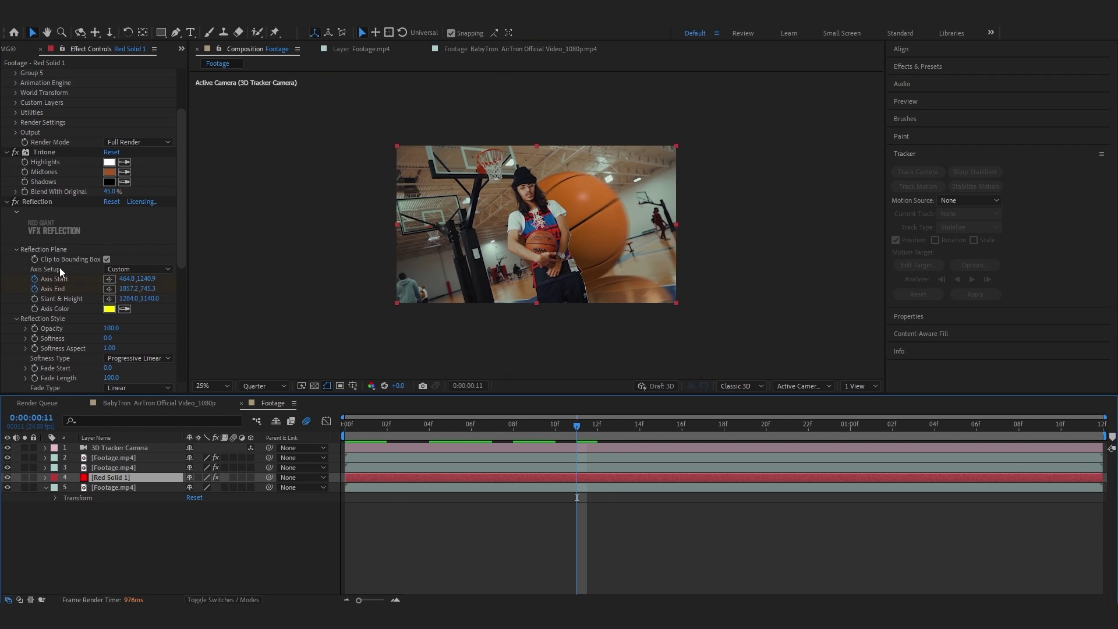
Lower the Reflection opacity to 75% and fit the whole frame in the viewer
{"action": "scroll", "coordinate": [70, 271], "scroll_direction": "up", "scroll_amount": 3}
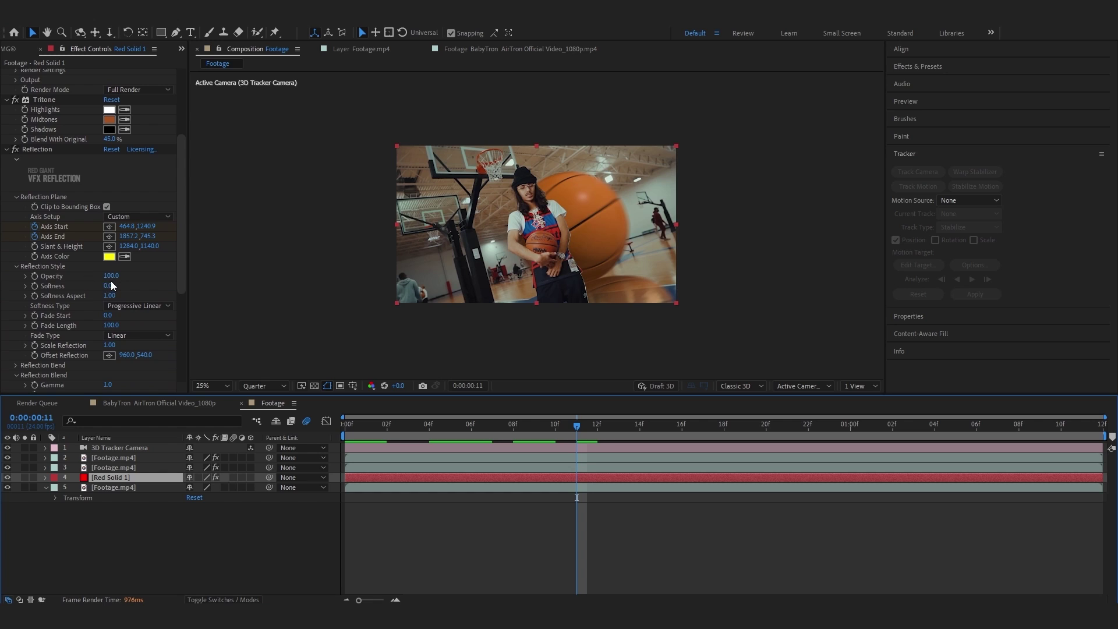
{"action": "left_click_drag", "start_coordinate": [110, 278], "coordinate": [96, 278]}
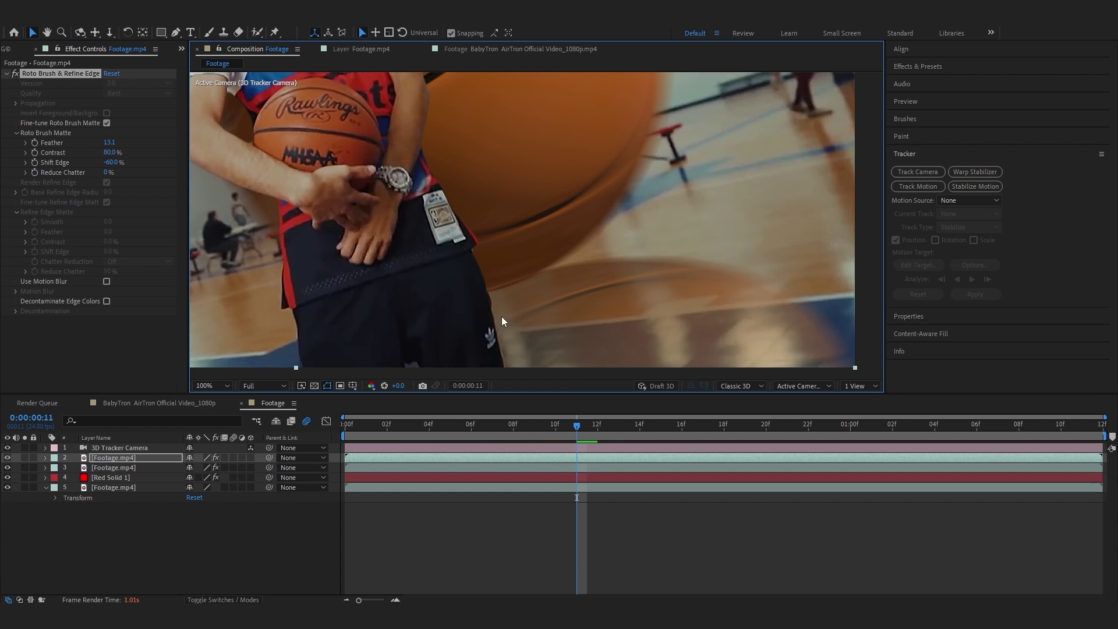
{"action": "key", "text": "shift+/"}
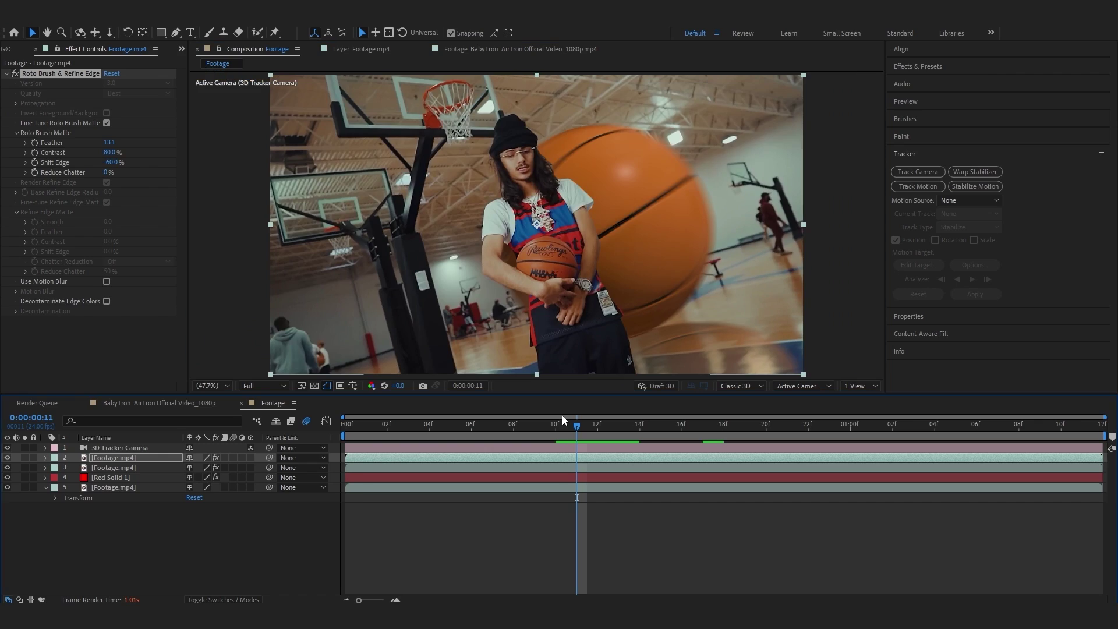